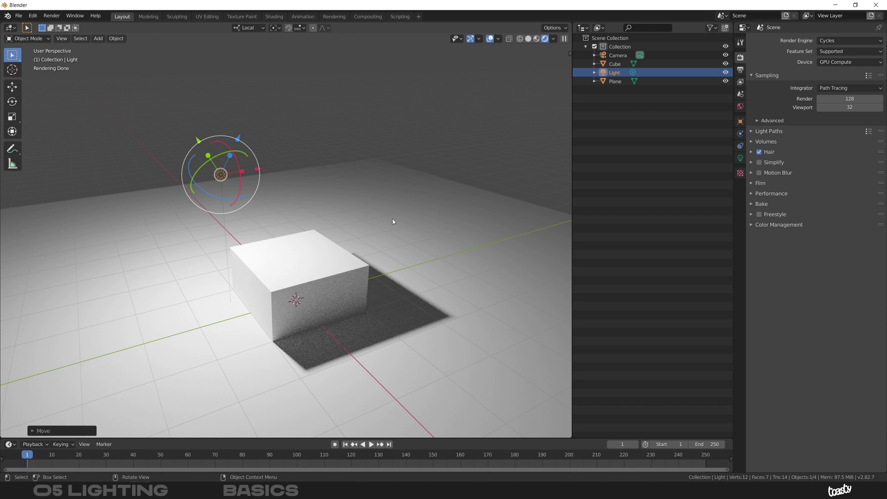
Look over the light types available for adding in Blender, and in Cinema 4D's general light settings
{"action": "key", "text": "shift+a"}
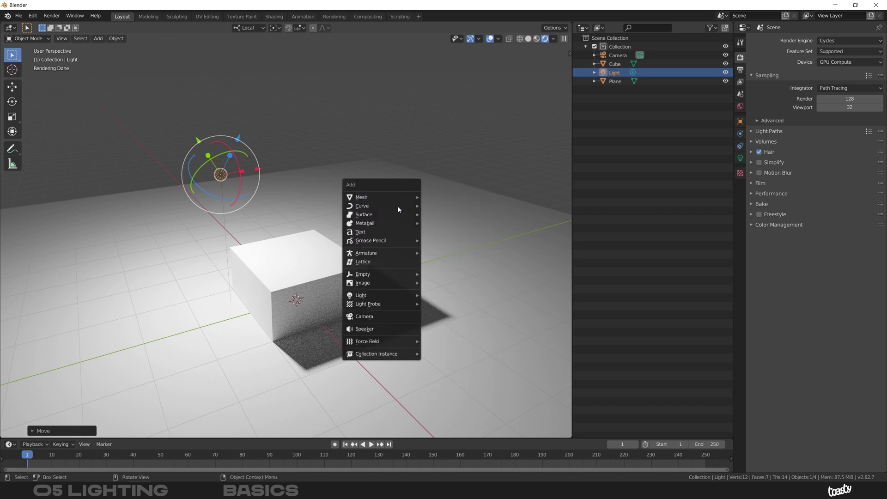
{"action": "mouse_move", "coordinate": [389, 299]}
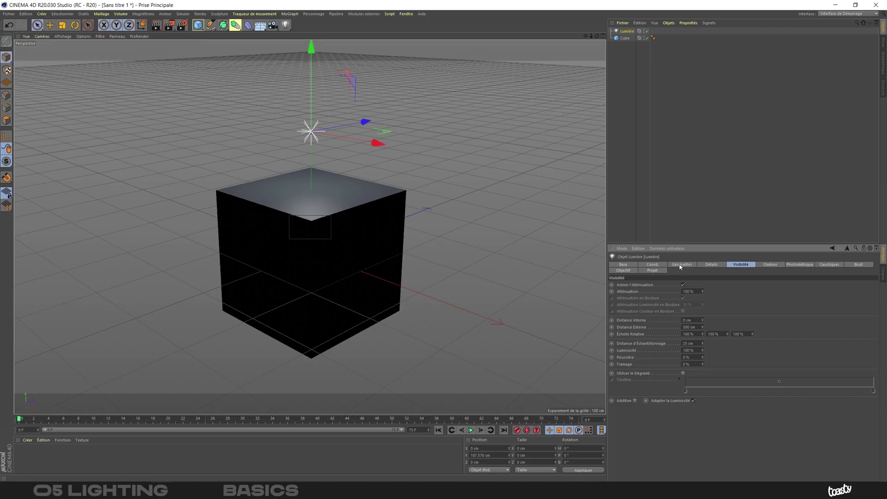
{"action": "left_click", "coordinate": [680, 265]}
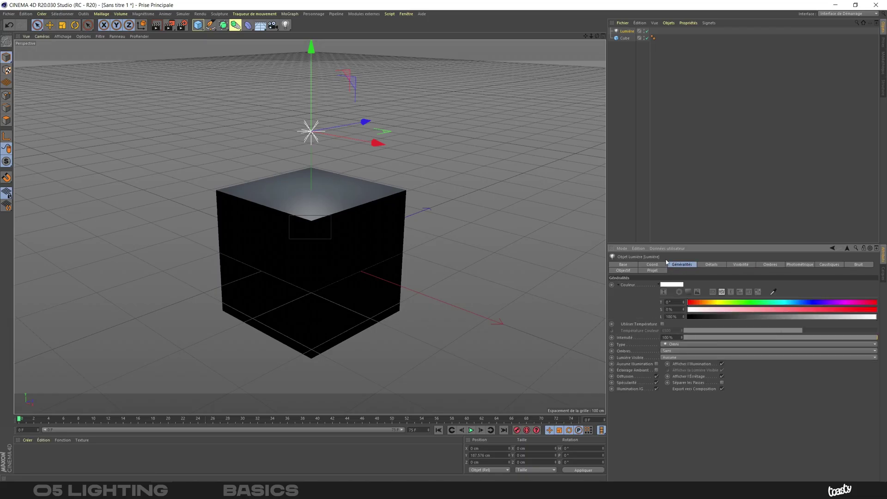
{"action": "left_click", "coordinate": [680, 344]}
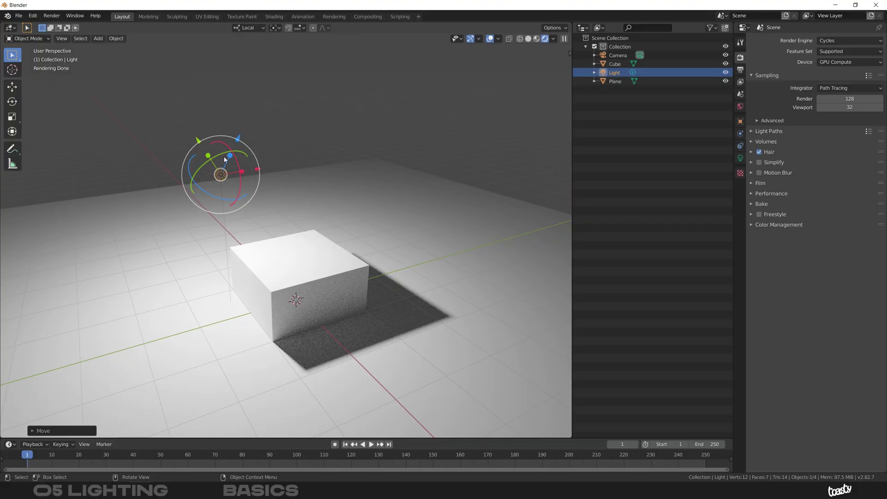
Back in Blender, select the existing light and show its light properties, including its colour
{"action": "left_click", "coordinate": [610, 74]}
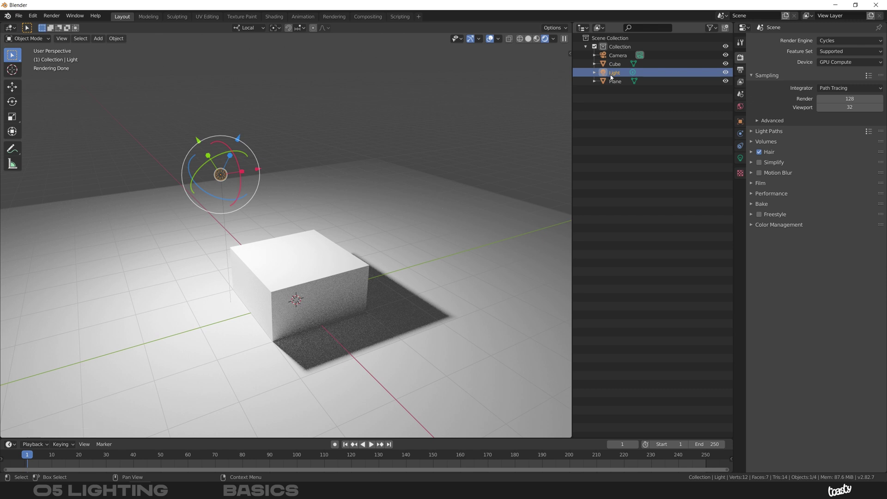
{"action": "left_click", "coordinate": [740, 158]}
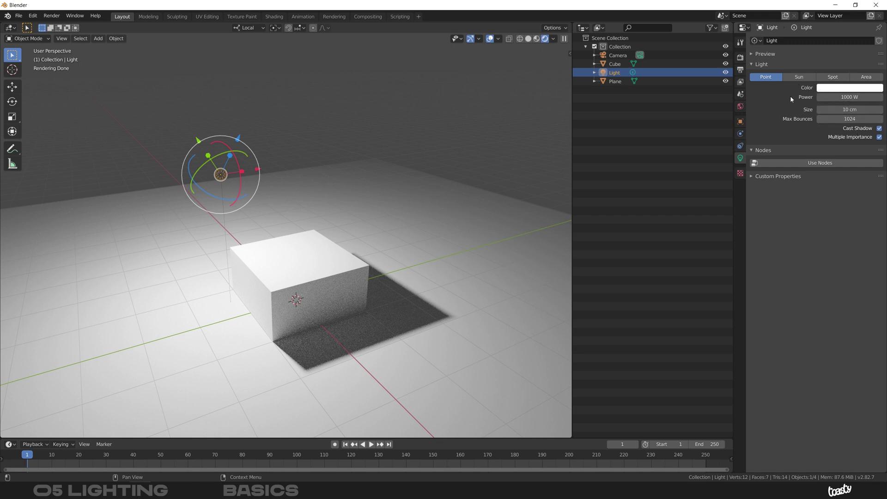
{"action": "left_click", "coordinate": [837, 89]}
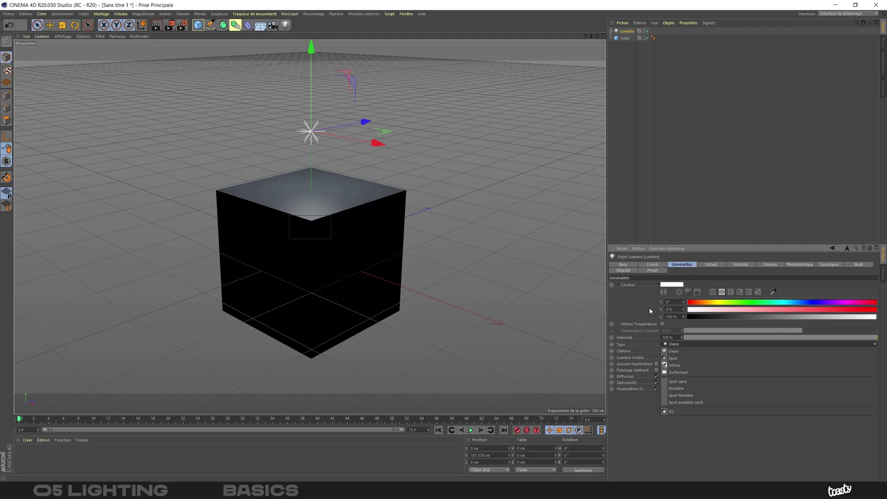
In Cinema 4D, keep the light's type at Omni and its intensity at 100%
{"action": "left_click", "coordinate": [663, 351]}
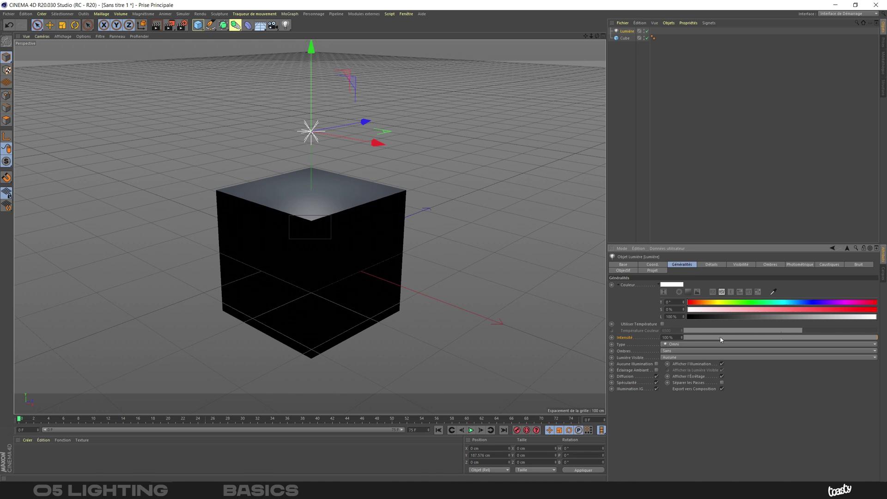
{"action": "left_click_drag", "start_coordinate": [817, 341], "coordinate": [875, 340]}
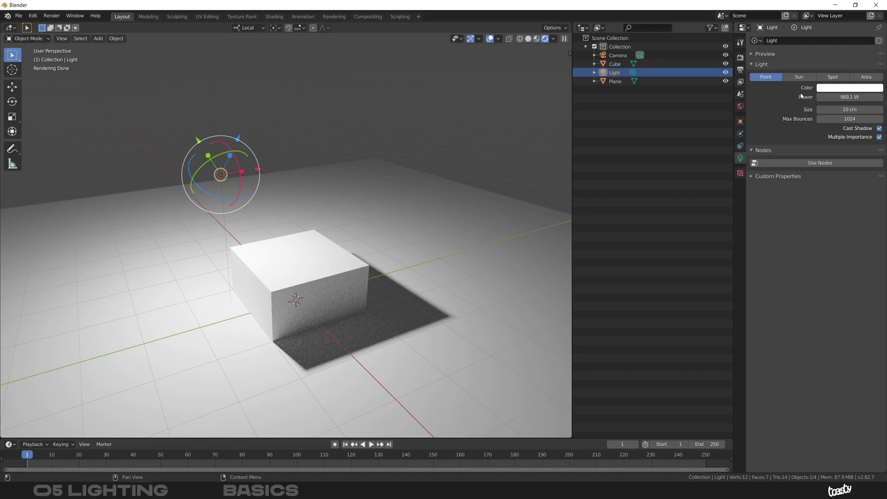
In Blender, set the point light's power to 1000 W
{"action": "left_click", "coordinate": [850, 97]}
{"action": "type", "text": "1000"}
{"action": "key", "text": "Return"}
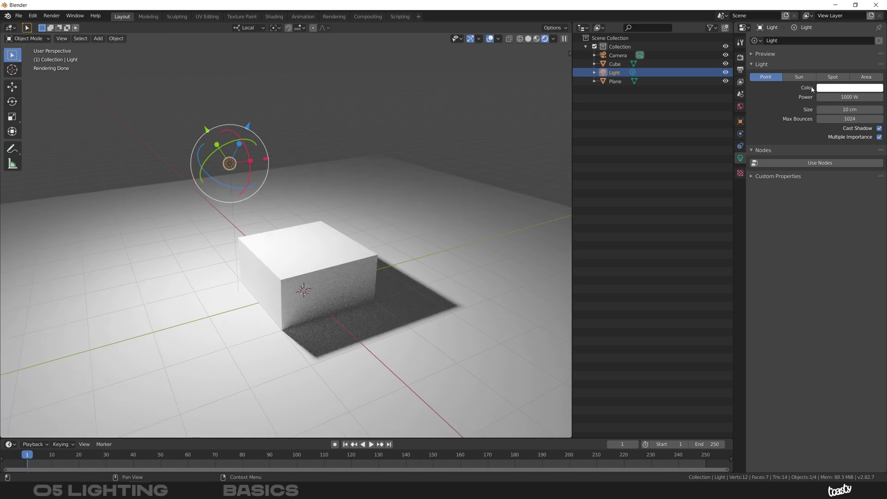
Try a different tint for the point light on the colour wheel
{"action": "left_click", "coordinate": [855, 88]}
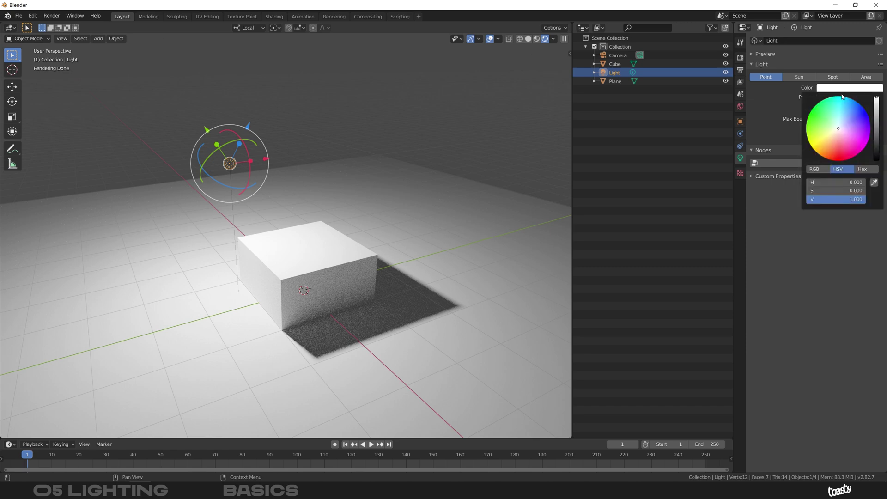
{"action": "left_click", "coordinate": [836, 131]}
{"action": "mouse_move", "coordinate": [836, 130]}
{"action": "left_mouse_down"}
{"action": "mouse_move", "coordinate": [839, 141]}
{"action": "mouse_move", "coordinate": [851, 129]}
{"action": "mouse_move", "coordinate": [832, 123]}
{"action": "mouse_move", "coordinate": [836, 135]}
{"action": "left_mouse_up"}
{"action": "key", "text": "Escape"}
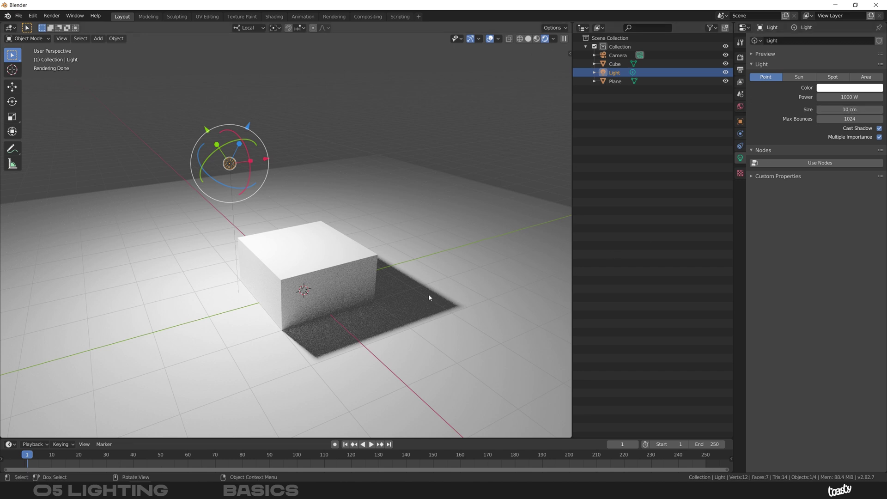
Set the point light's size to 200 cm and inspect the cube's shadow from other angles
{"action": "left_click", "coordinate": [853, 109]}
{"action": "type", "text": "200"}
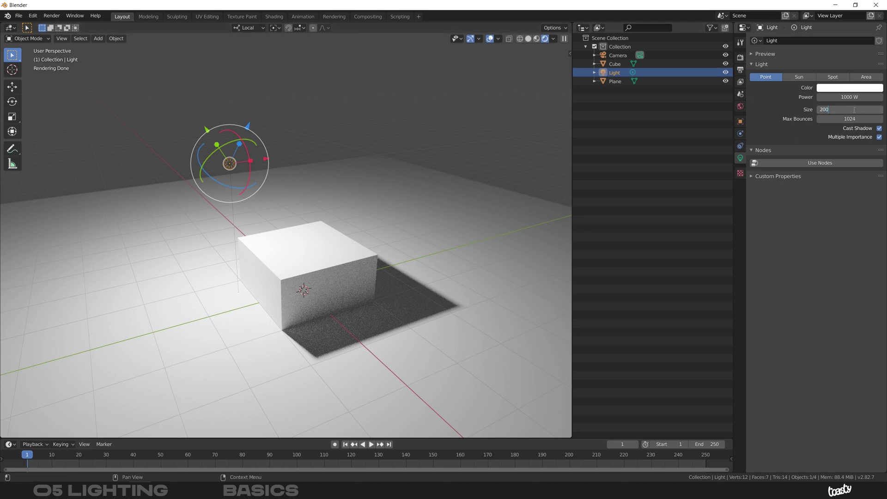
{"action": "key", "text": "Return"}
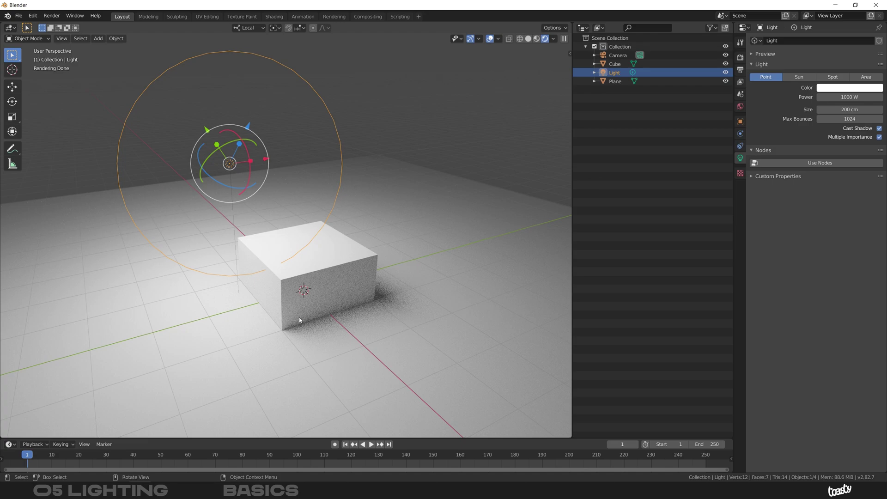
{"action": "mouse_move", "coordinate": [382, 290]}
{"action": "middle_mouse_down"}
{"action": "mouse_move", "coordinate": [364, 296]}
{"action": "mouse_move", "coordinate": [406, 277]}
{"action": "mouse_move", "coordinate": [431, 252]}
{"action": "middle_mouse_up"}
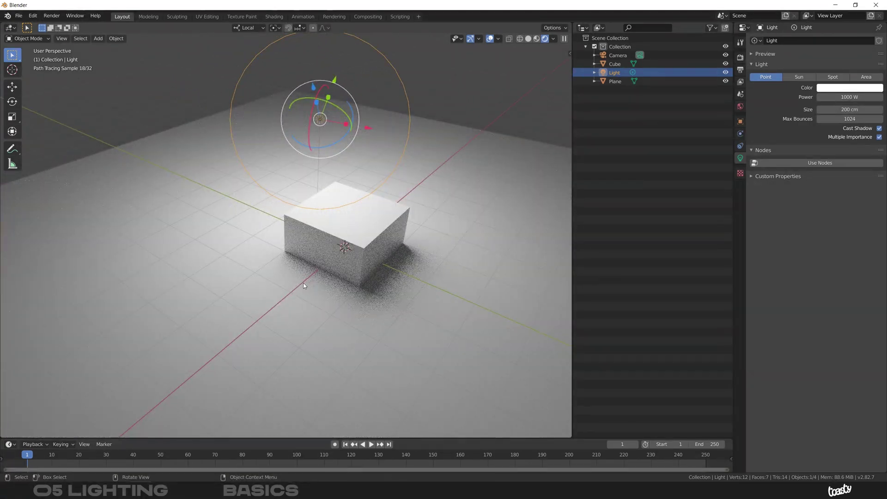
{"action": "mouse_move", "coordinate": [303, 282]}
{"action": "middle_mouse_down"}
{"action": "mouse_move", "coordinate": [371, 276]}
{"action": "mouse_move", "coordinate": [360, 150]}
{"action": "middle_mouse_up"}
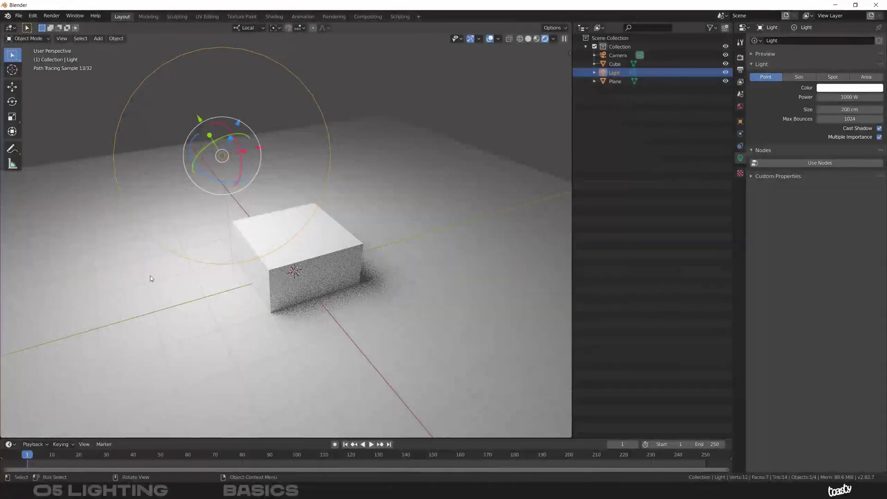
Set the point light's size to 0 cm
{"action": "left_click", "coordinate": [844, 110]}
{"action": "type", "text": "0"}
{"action": "key", "text": "Return"}
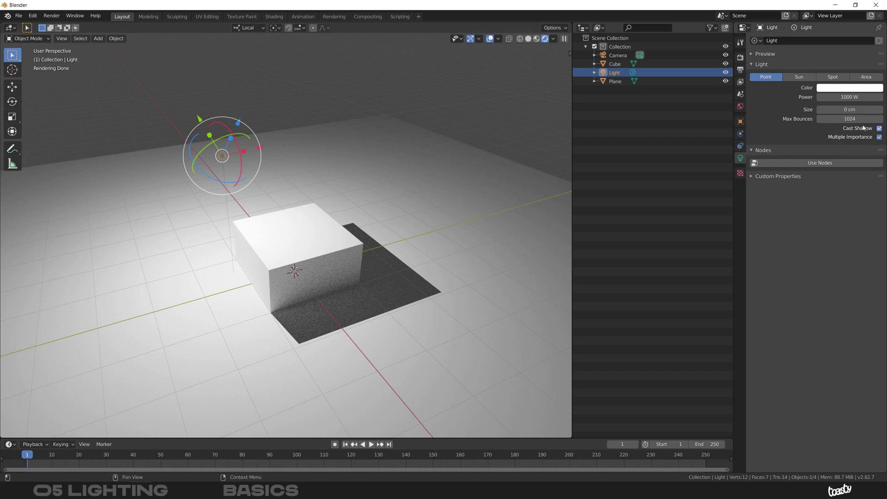
Toggle the point light's Cast Shadow option off and on to compare the render
{"action": "left_click", "coordinate": [879, 130]}
{"action": "left_click", "coordinate": [879, 129]}
{"action": "left_click", "coordinate": [879, 128]}
{"action": "left_click", "coordinate": [879, 128]}
View the point light's preview and add a custom property to the light
{"action": "left_click", "coordinate": [752, 54]}
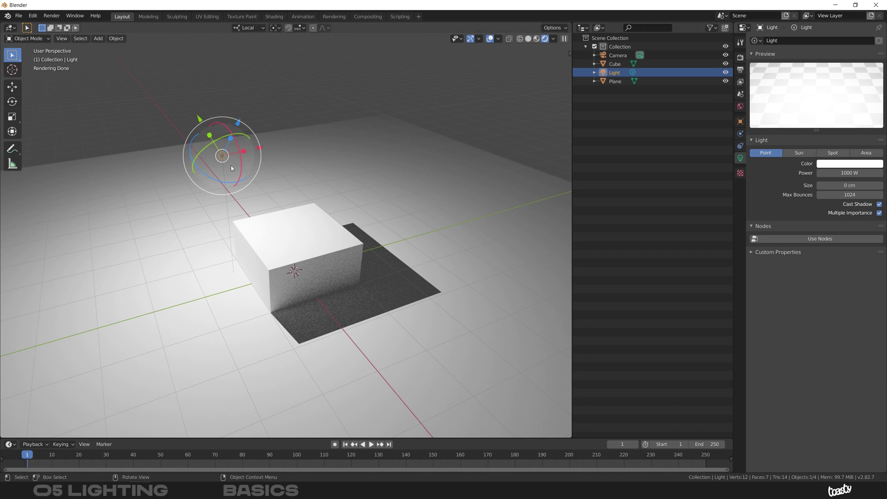
{"action": "left_click", "coordinate": [757, 54]}
{"action": "left_click", "coordinate": [767, 176]}
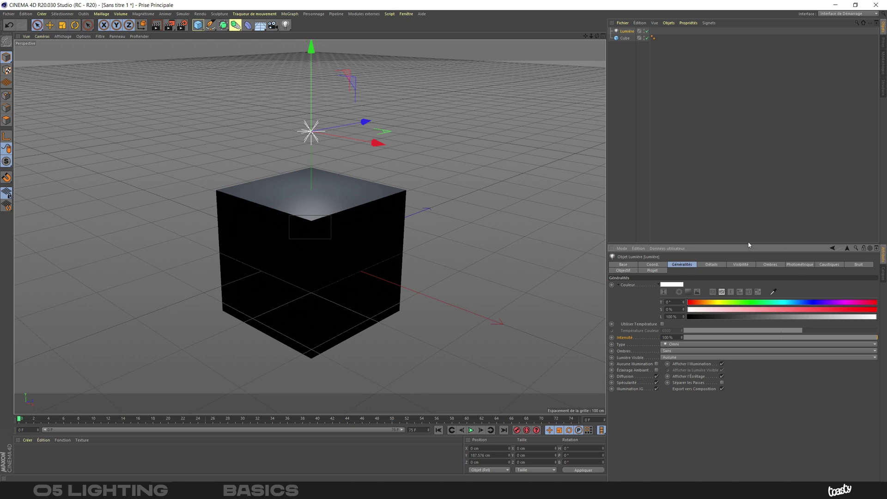
{"action": "left_click", "coordinate": [857, 267]}
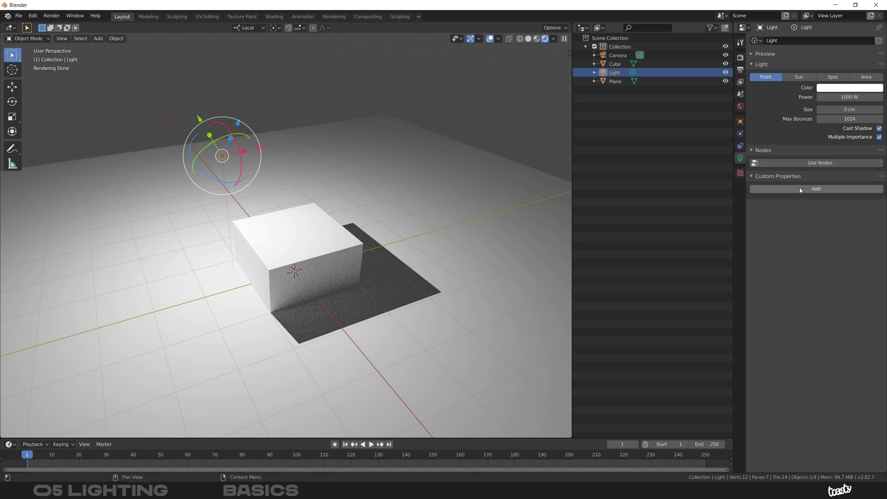
{"action": "left_click", "coordinate": [813, 189]}
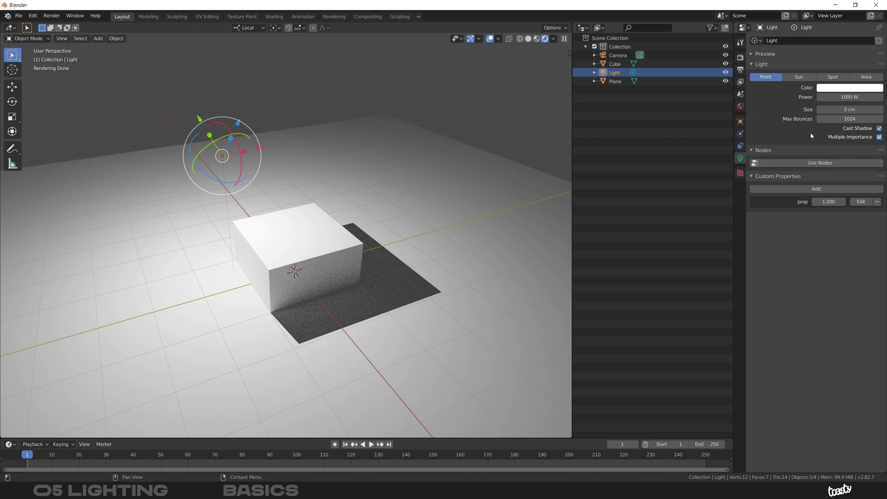
{"action": "left_click", "coordinate": [756, 176]}
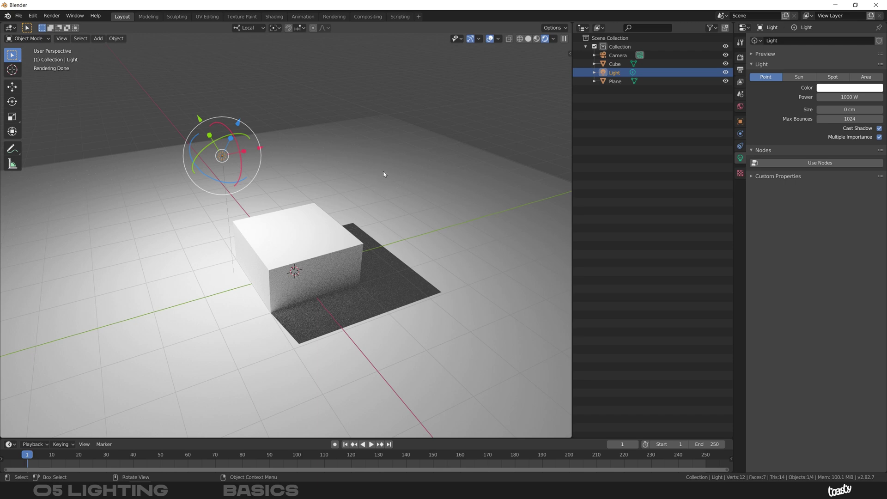
Add a Sun light to the scene and delete the point light
{"action": "key", "text": "shift+a"}
{"action": "mouse_move", "coordinate": [388, 272]}
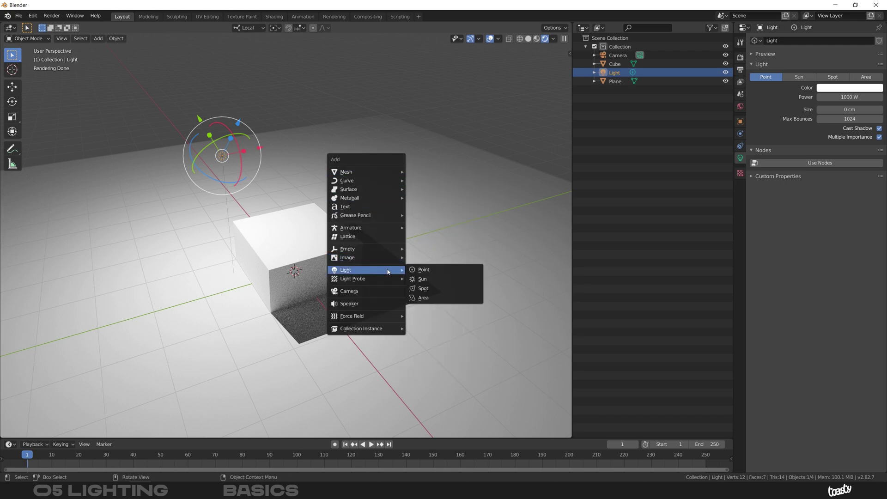
{"action": "left_click", "coordinate": [443, 282]}
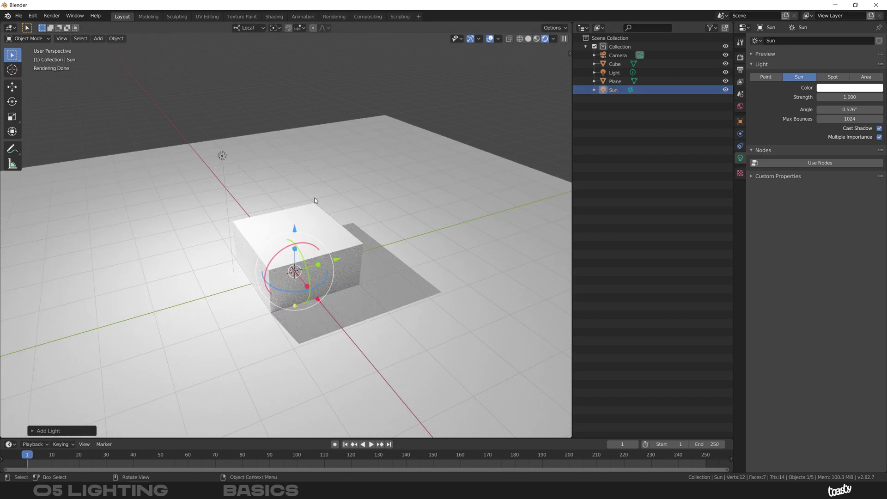
{"action": "left_click", "coordinate": [630, 73]}
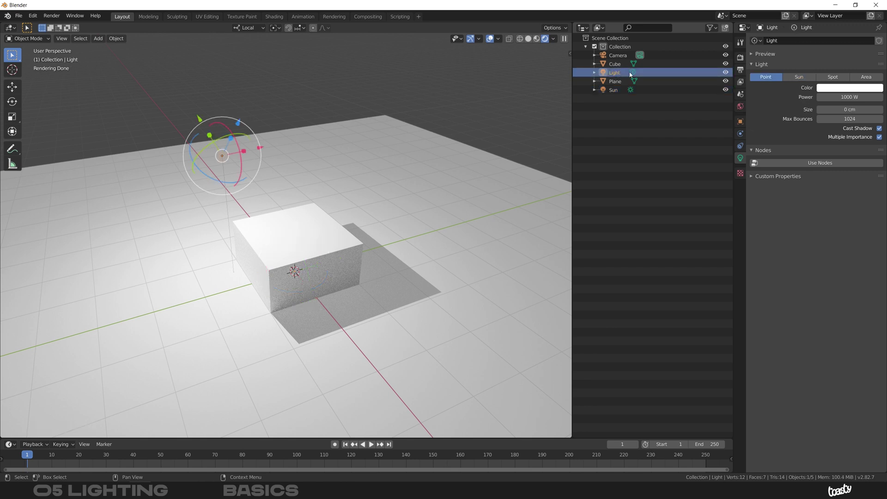
{"action": "key", "text": "Delete"}
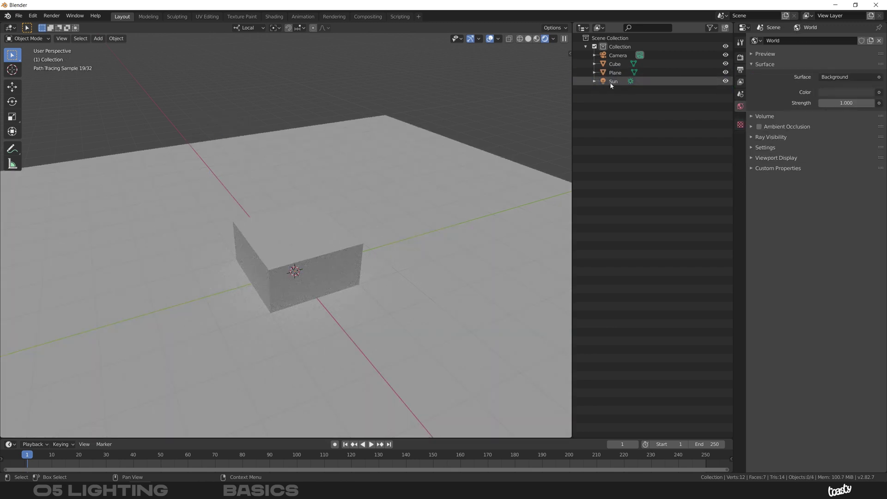
Select the Sun light and move it from the origin to above and beside the cube
{"action": "left_click", "coordinate": [611, 82]}
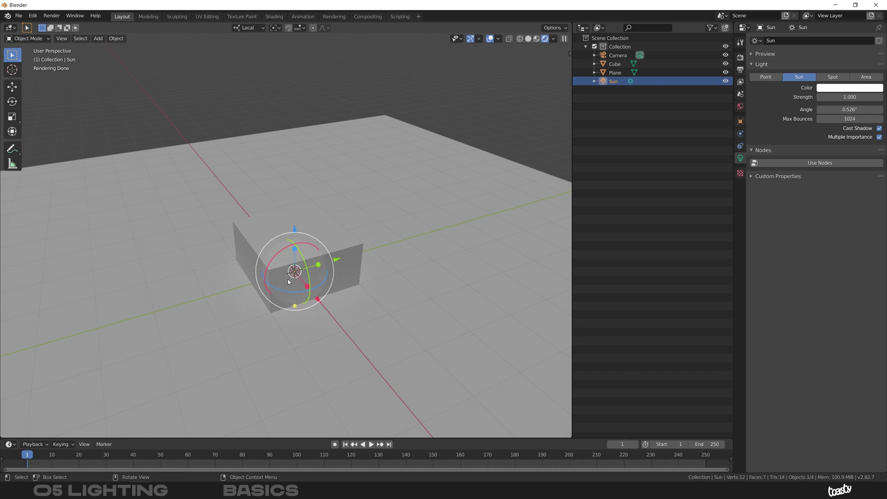
{"action": "mouse_move", "coordinate": [351, 283]}
{"action": "middle_mouse_down"}
{"action": "mouse_move", "coordinate": [351, 295]}
{"action": "mouse_move", "coordinate": [350, 287]}
{"action": "middle_mouse_up"}
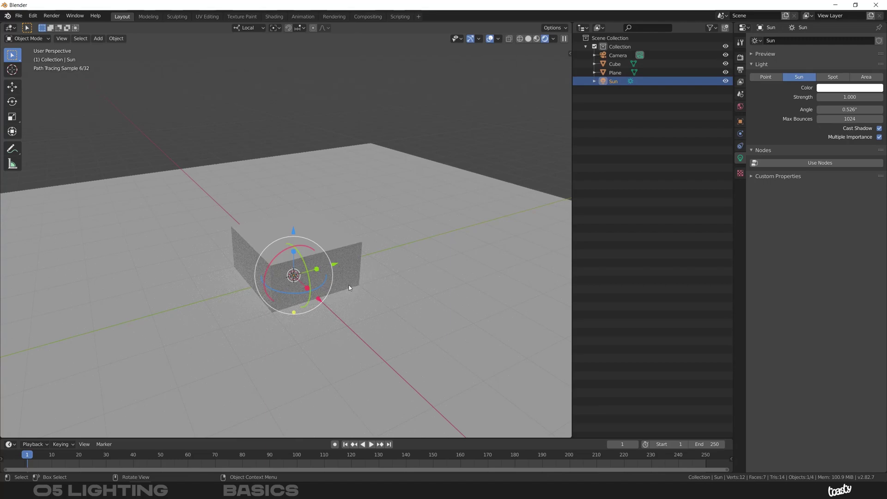
{"action": "key", "text": "g"}
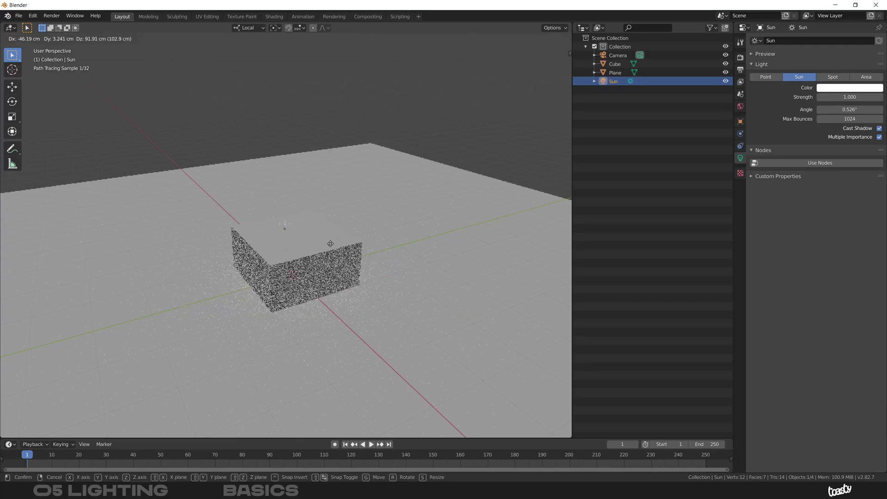
{"action": "left_click", "coordinate": [398, 197]}
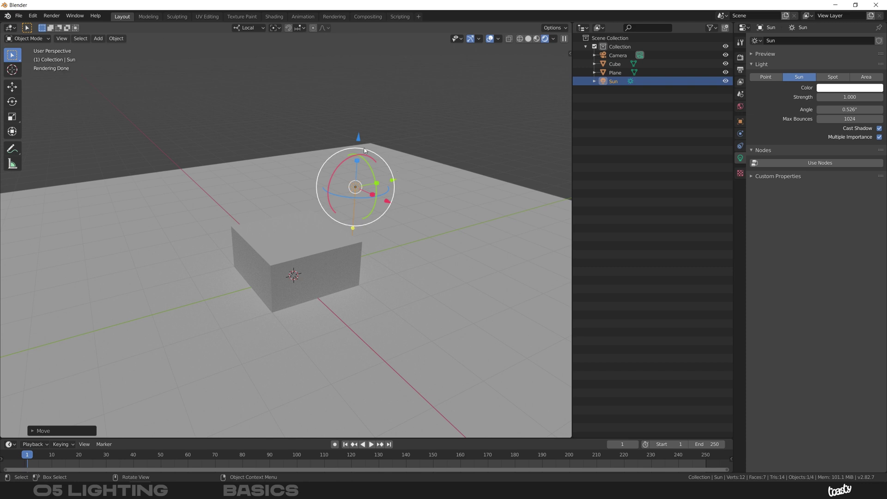
Re-aim the Sun light diagonally across the cube so its shadow falls on the plane
{"action": "middle_click_drag", "start_coordinate": [310, 306], "coordinate": [326, 260], "text": "ctrl"}
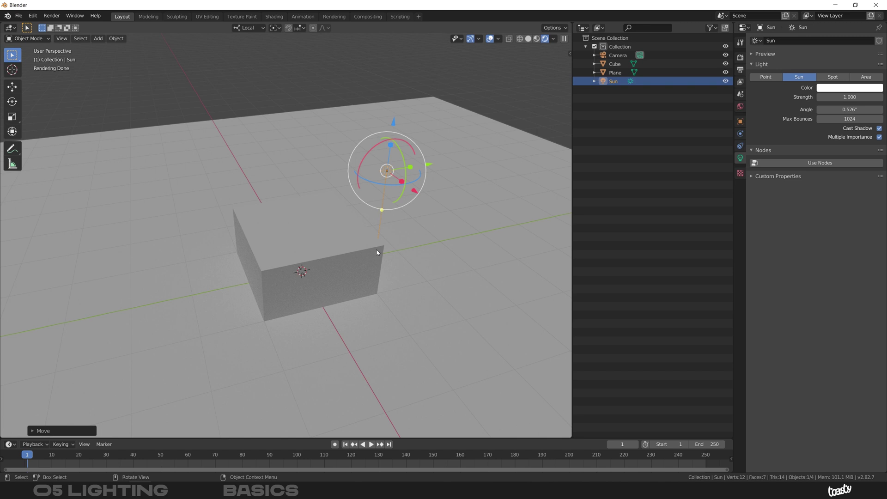
{"action": "mouse_move", "coordinate": [382, 226]}
{"action": "middle_mouse_down"}
{"action": "mouse_move", "coordinate": [363, 223]}
{"action": "mouse_move", "coordinate": [379, 252]}
{"action": "middle_mouse_up"}
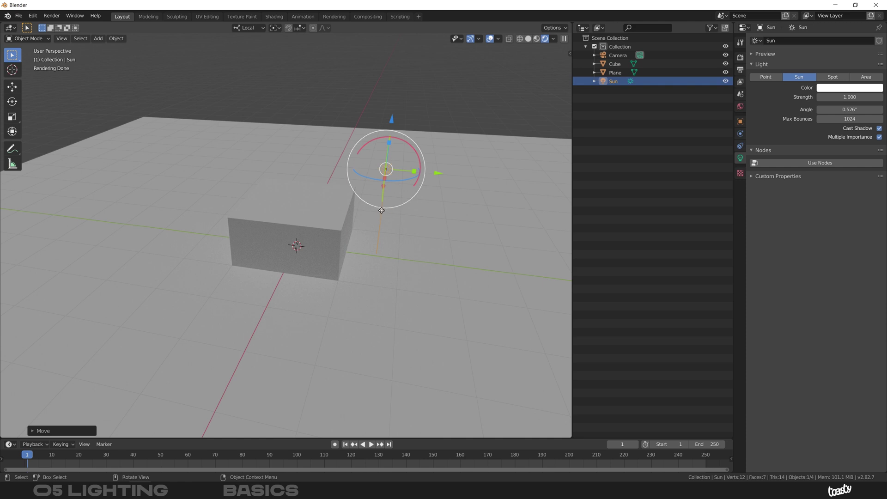
{"action": "mouse_move", "coordinate": [382, 210]}
{"action": "left_mouse_down"}
{"action": "mouse_move", "coordinate": [383, 220]}
{"action": "mouse_move", "coordinate": [337, 186]}
{"action": "mouse_move", "coordinate": [351, 218]}
{"action": "mouse_move", "coordinate": [323, 204]}
{"action": "mouse_move", "coordinate": [287, 231]}
{"action": "mouse_move", "coordinate": [218, 238]}
{"action": "mouse_move", "coordinate": [277, 217]}
{"action": "mouse_move", "coordinate": [217, 235]}
{"action": "mouse_move", "coordinate": [237, 200]}
{"action": "mouse_move", "coordinate": [258, 204]}
{"action": "mouse_move", "coordinate": [324, 186]}
{"action": "mouse_move", "coordinate": [286, 199]}
{"action": "mouse_move", "coordinate": [302, 210]}
{"action": "left_mouse_up"}
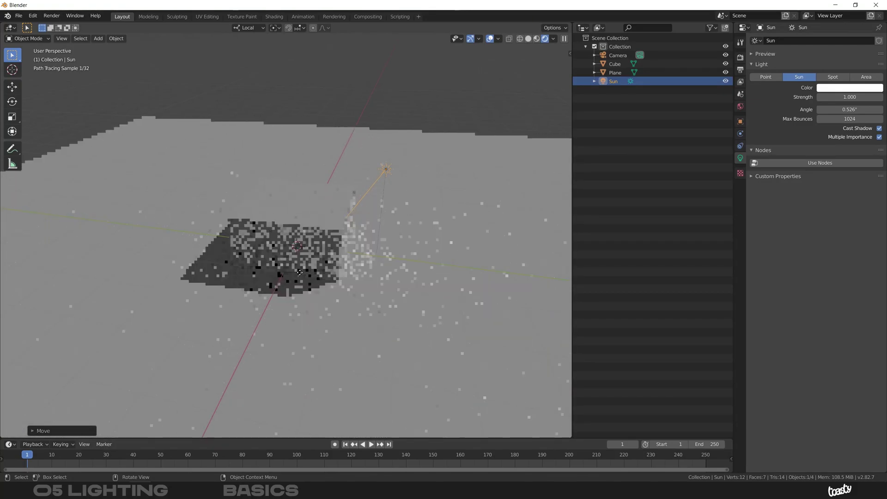
{"action": "middle_click_drag", "start_coordinate": [390, 170], "coordinate": [428, 168]}
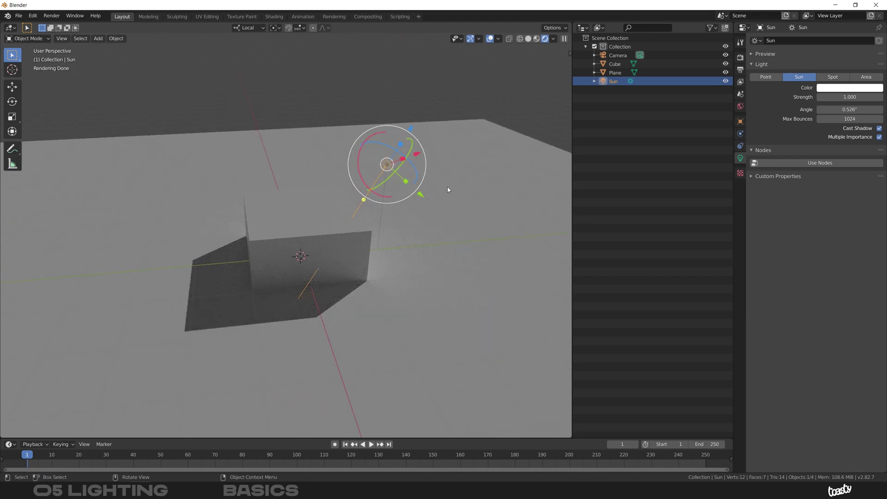
Rotate the Sun light about 6° in the negative direction around its local X axis to lengthen the cube's shadow
{"action": "key", "text": "r"}
{"action": "key", "text": "x"}
{"action": "key", "text": "x"}
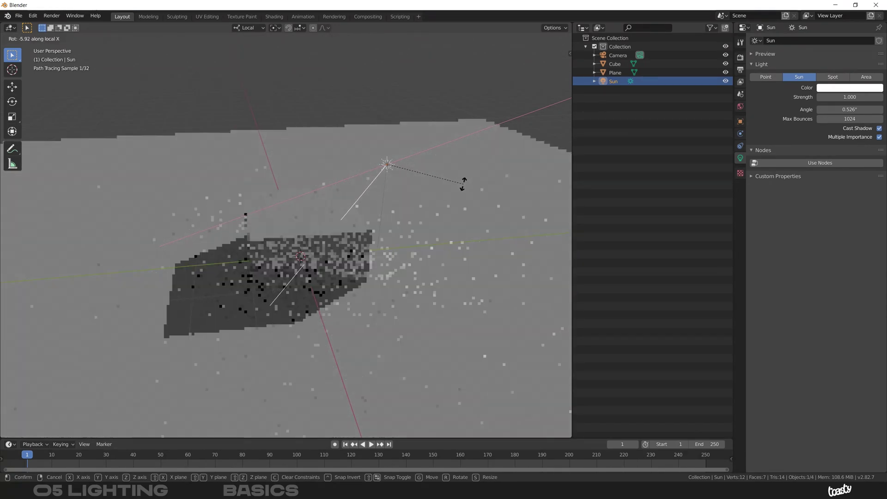
{"action": "left_click", "coordinate": [464, 182]}
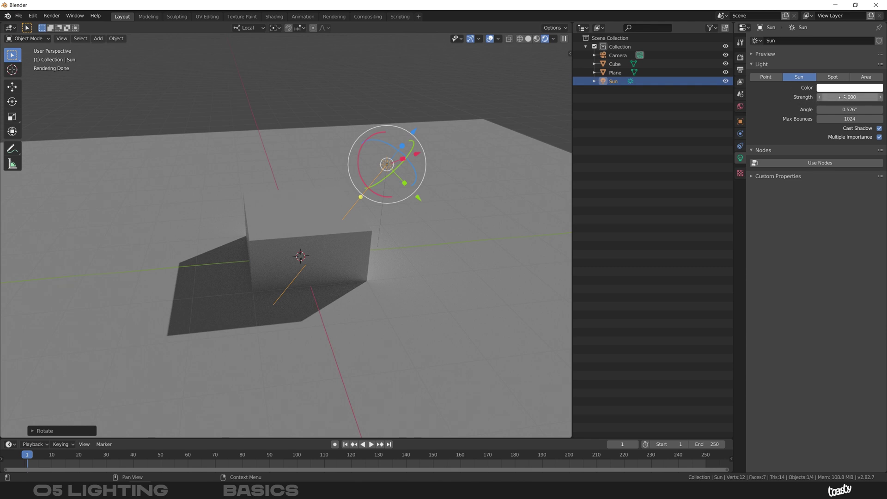
Try a Sun light strength of 1000 and reset the strength to 1
{"action": "left_click", "coordinate": [837, 96]}
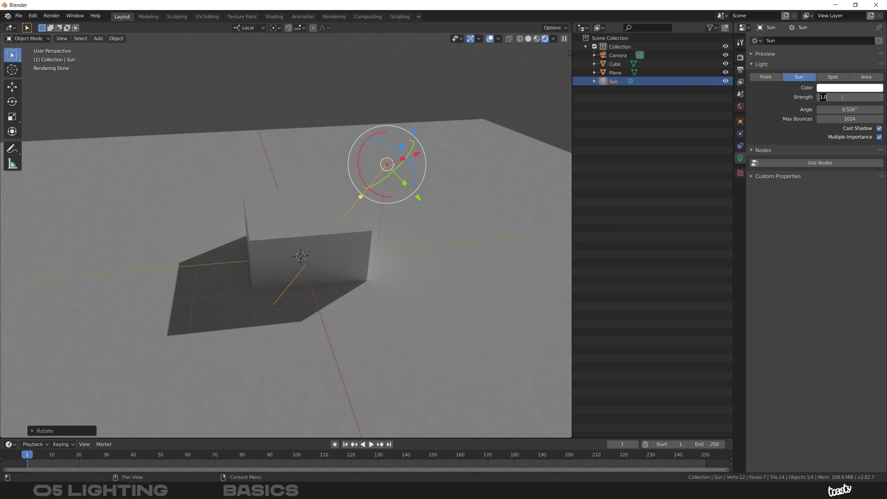
{"action": "type", "text": "1000"}
{"action": "key", "text": "Return"}
{"action": "left_click", "coordinate": [849, 97]}
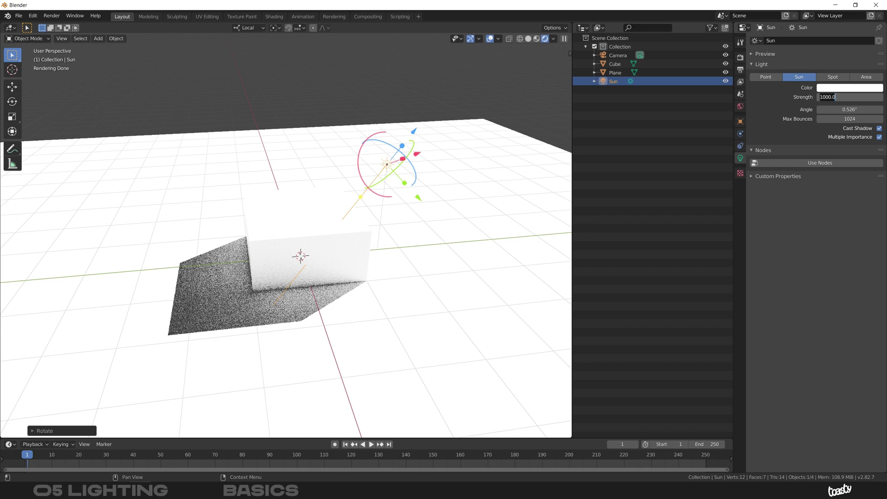
{"action": "key", "text": "BackSpace"}
{"action": "key", "text": "BackSpace"}
{"action": "key", "text": "BackSpace"}
{"action": "key", "text": "BackSpace"}
{"action": "key", "text": "BackSpace"}
{"action": "key", "text": "Return"}
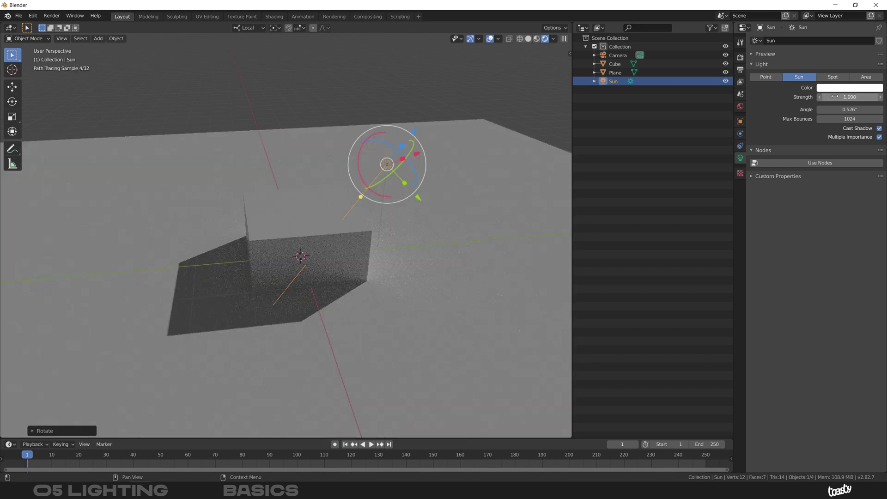
Set the Sun light's strength to 10 and tint its color pale yellow
{"action": "left_click", "coordinate": [834, 96]}
{"action": "type", "text": "10"}
{"action": "key", "text": "Return"}
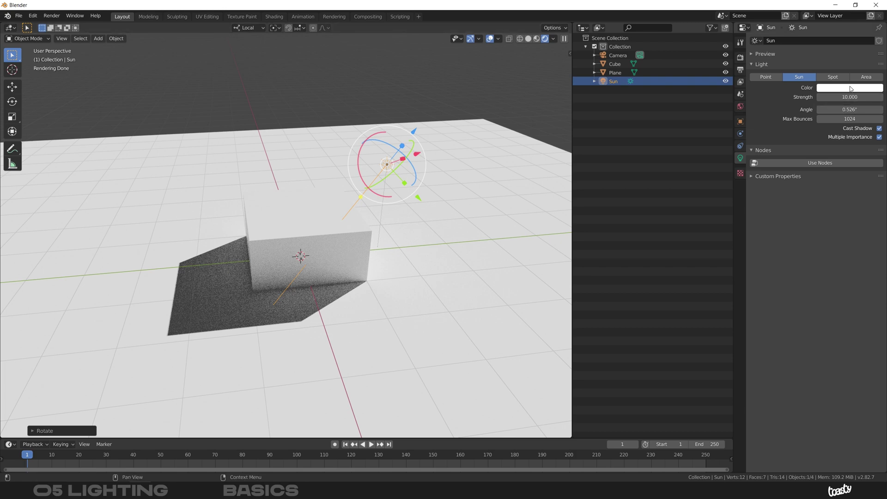
{"action": "left_click", "coordinate": [852, 88]}
{"action": "left_click_drag", "start_coordinate": [837, 138], "coordinate": [837, 132]}
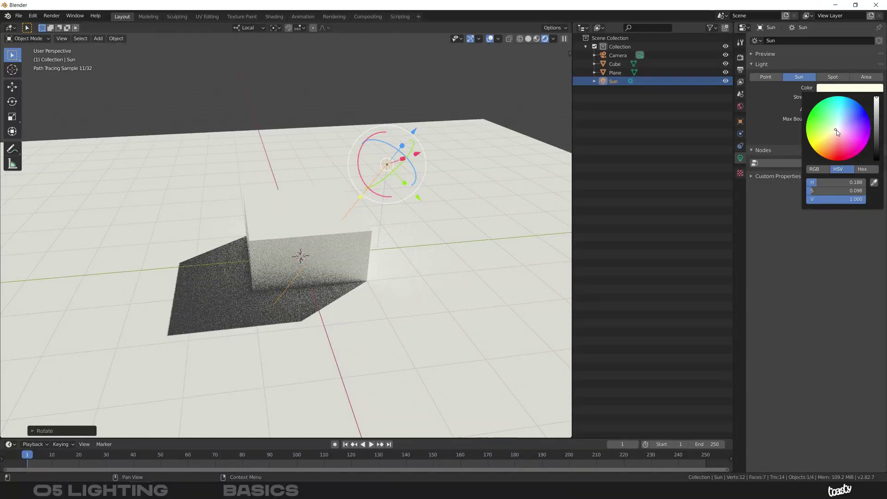
{"action": "left_click", "coordinate": [835, 131]}
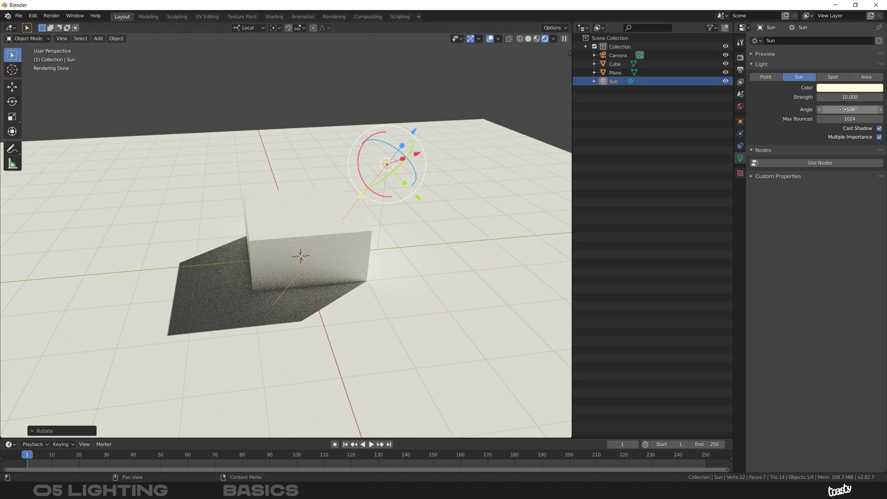
Set the Sun light's angle to 0° for a hard shadow, and raise it to 30° for a soft one
{"action": "left_click", "coordinate": [838, 110]}
{"action": "type", "text": "0"}
{"action": "key", "text": "Return"}
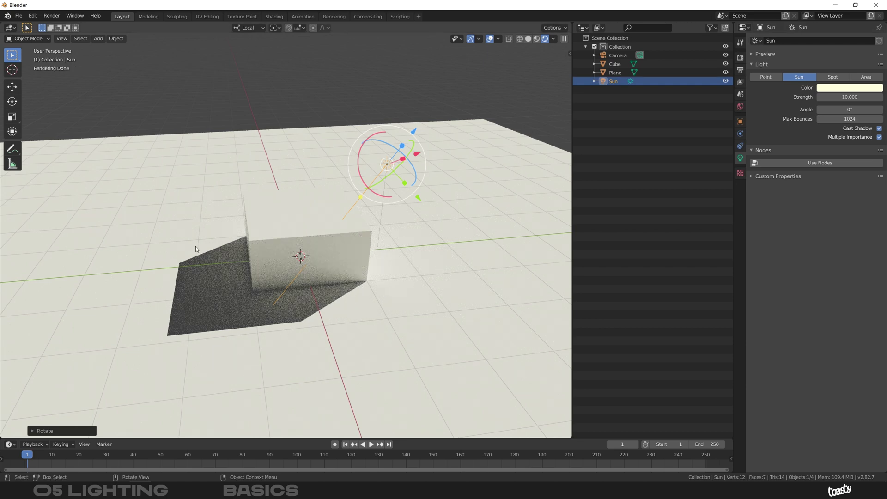
{"action": "left_click", "coordinate": [849, 110]}
{"action": "type", "text": "30"}
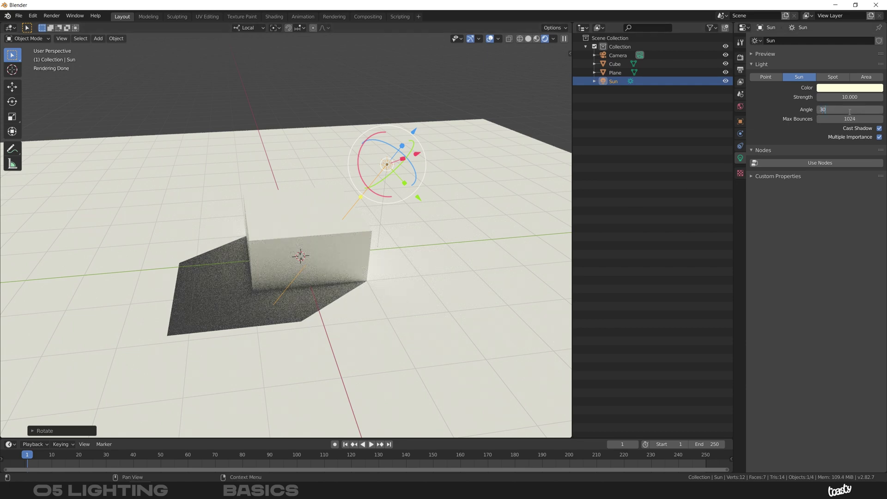
{"action": "key", "text": "Return"}
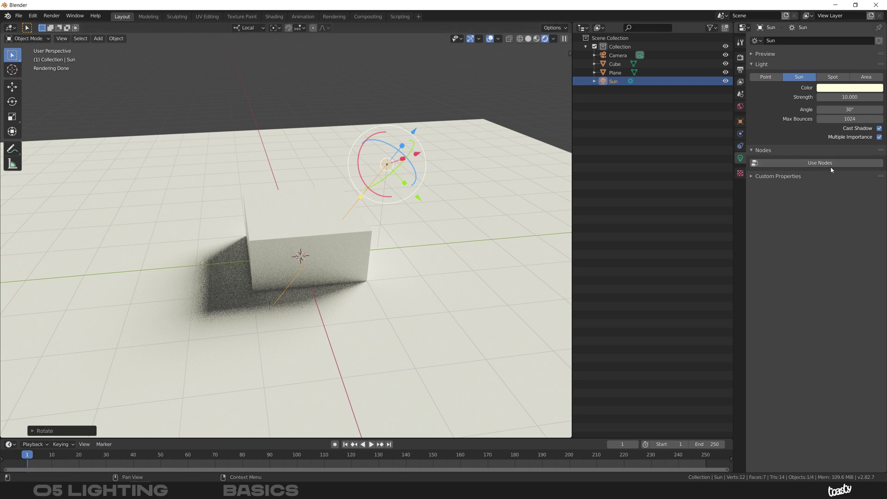
Delete the Sun light and add a Spot light placed above the cube
{"action": "key", "text": "Delete"}
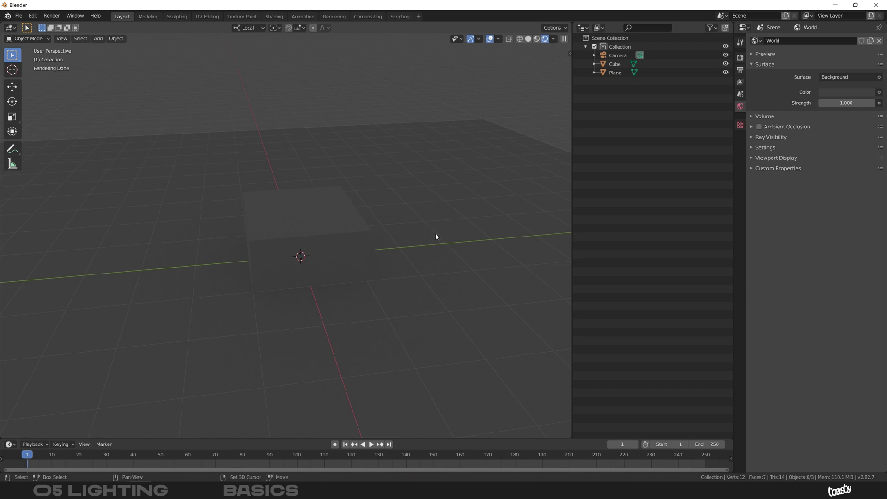
{"action": "key", "text": "shift+a"}
{"action": "mouse_move", "coordinate": [435, 234]}
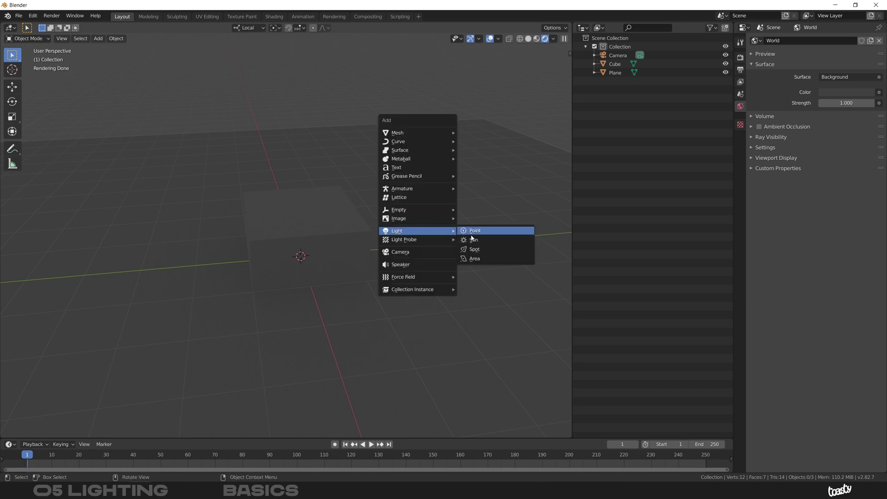
{"action": "left_click", "coordinate": [475, 249]}
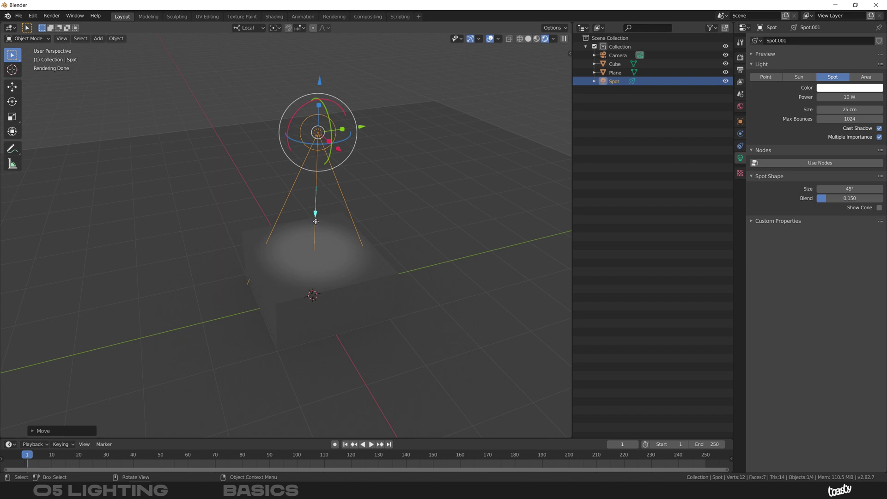
Tilt the Spot light so its beam falls across the cube's edge and onto the plane beside it
{"action": "left_click_drag", "start_coordinate": [318, 225], "coordinate": [363, 261]}
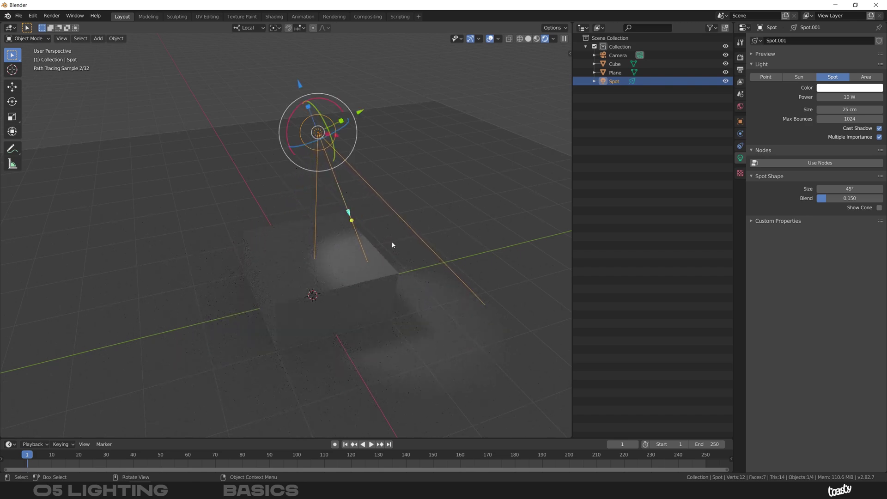
{"action": "key", "text": "r"}
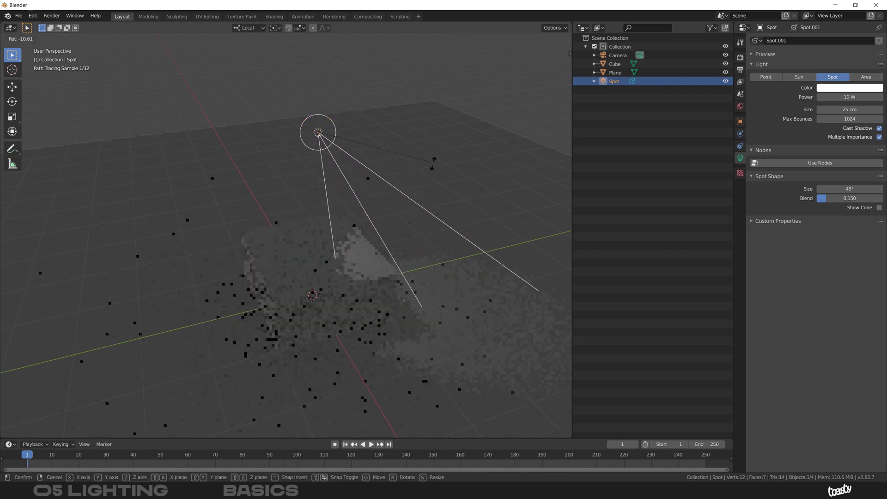
{"action": "left_click", "coordinate": [427, 188]}
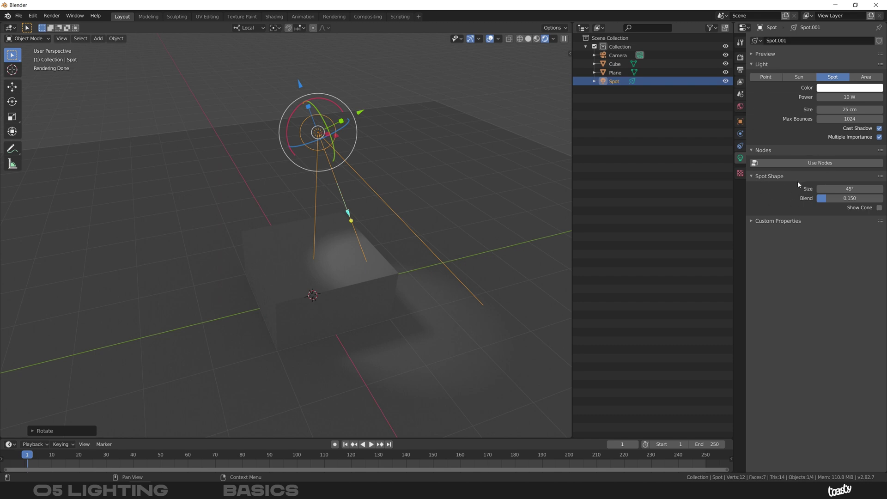
Widen the Spot Shape size to about 80° and reduce the blend to about 0.13
{"action": "left_click_drag", "start_coordinate": [841, 189], "coordinate": [859, 190]}
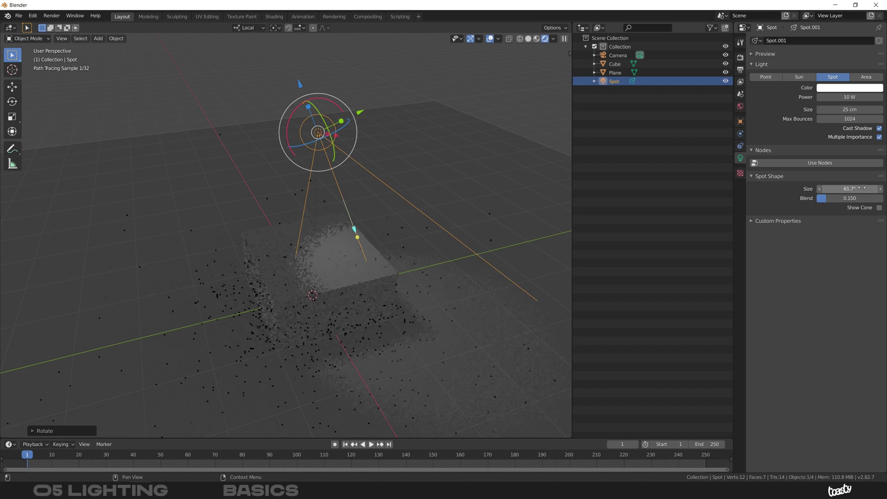
{"action": "mouse_move", "coordinate": [825, 198]}
{"action": "left_mouse_down"}
{"action": "mouse_move", "coordinate": [882, 205]}
{"action": "mouse_move", "coordinate": [825, 200]}
{"action": "left_mouse_up"}
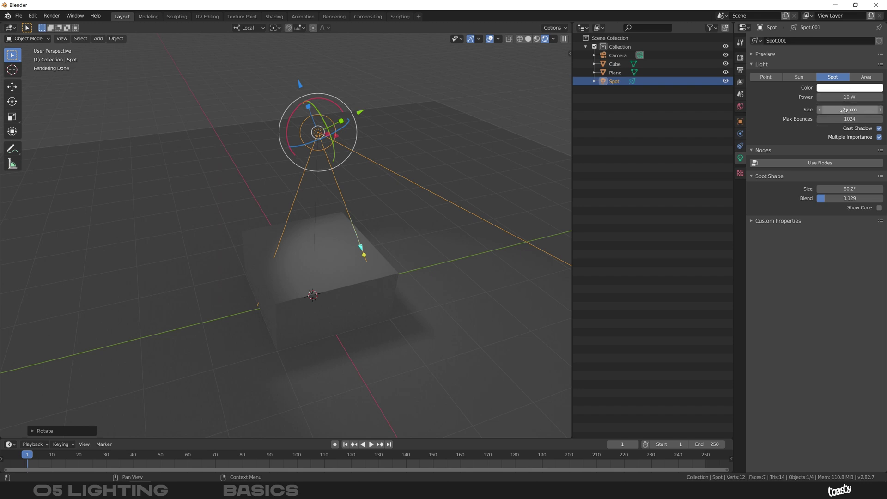
Reduce the Spot light's source size to 0 cm and raise its blend to 1
{"action": "left_click_drag", "start_coordinate": [849, 109], "coordinate": [845, 110]}
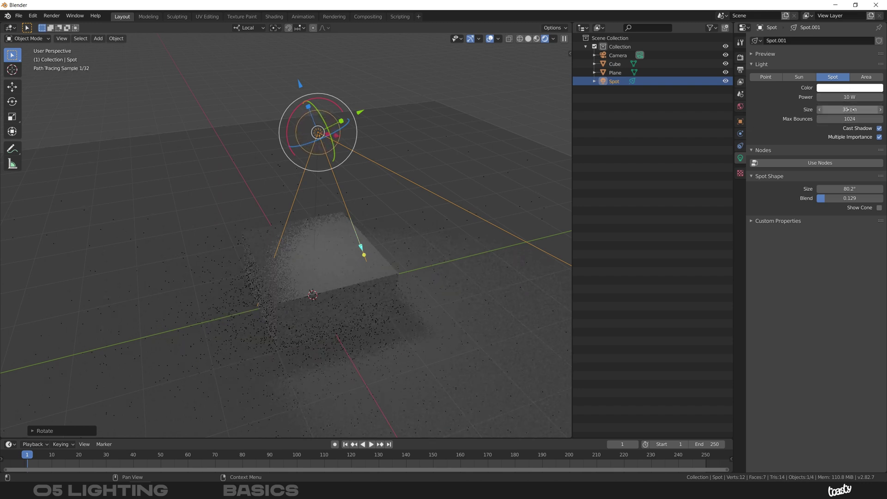
{"action": "middle_click_drag", "start_coordinate": [339, 368], "coordinate": [420, 262]}
{"action": "middle_click_drag", "start_coordinate": [346, 301], "coordinate": [485, 248]}
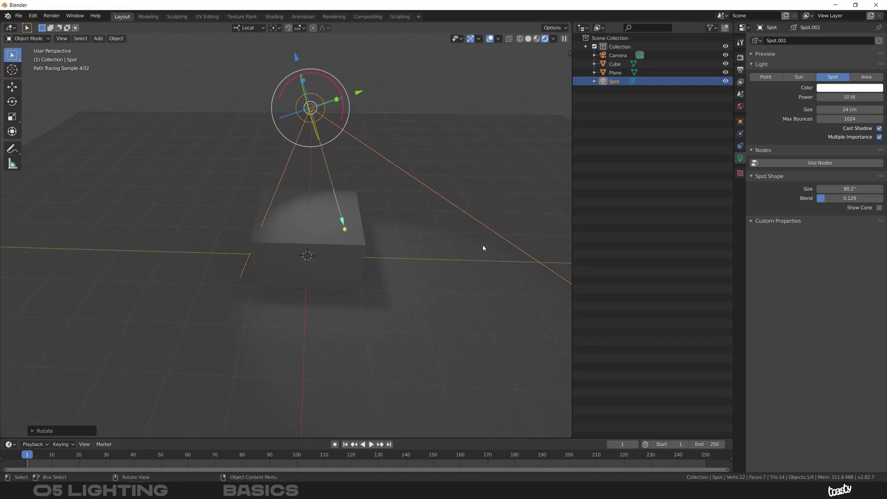
{"action": "left_click_drag", "start_coordinate": [840, 112], "coordinate": [829, 110]}
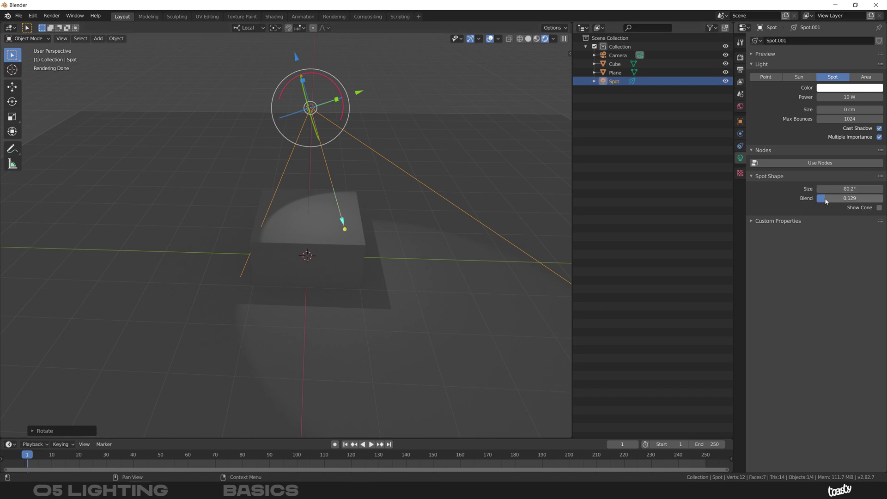
{"action": "left_click_drag", "start_coordinate": [825, 201], "coordinate": [882, 199]}
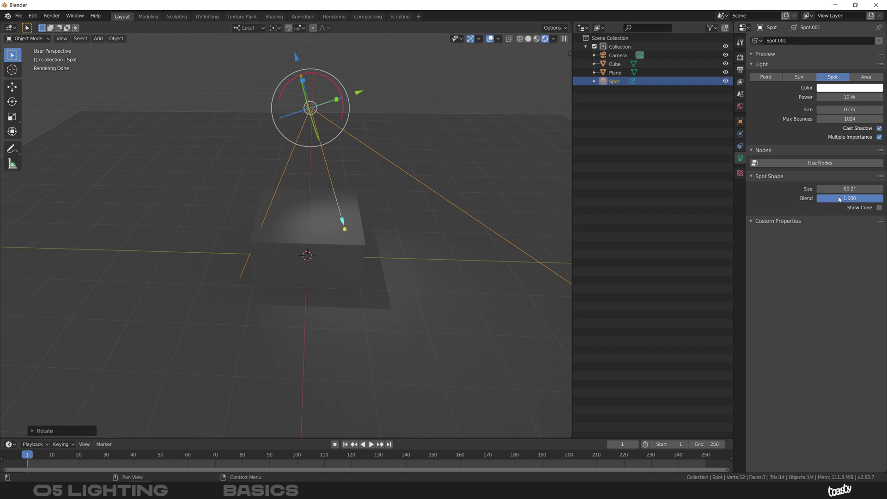
Vary the Spot Shape size from a narrow 38° to the full 180°, and settle on 125°
{"action": "left_click_drag", "start_coordinate": [857, 188], "coordinate": [707, 198]}
{"action": "mouse_move", "coordinate": [849, 188]}
{"action": "left_mouse_down"}
{"action": "mouse_move", "coordinate": [835, 189]}
{"action": "mouse_move", "coordinate": [850, 189]}
{"action": "left_mouse_up"}
{"action": "left_click", "coordinate": [850, 188]}
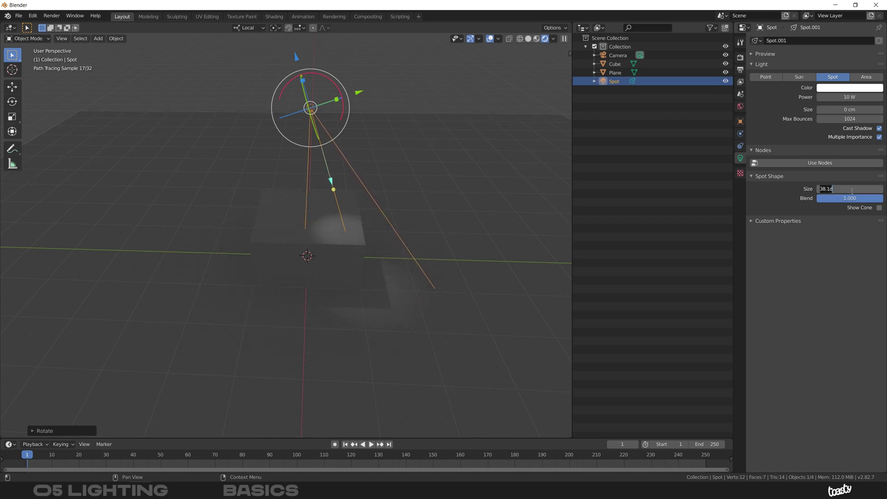
{"action": "type", "text": "180"}
{"action": "key", "text": "Return"}
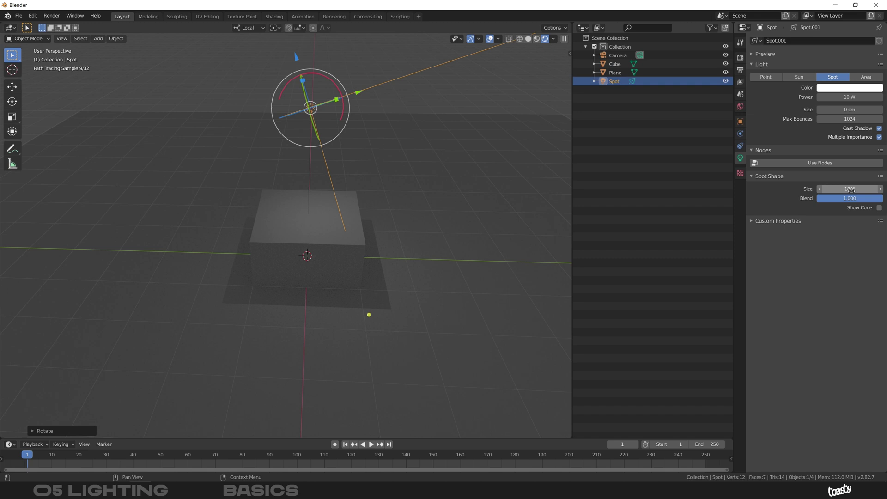
{"action": "left_click_drag", "start_coordinate": [850, 189], "coordinate": [699, 208]}
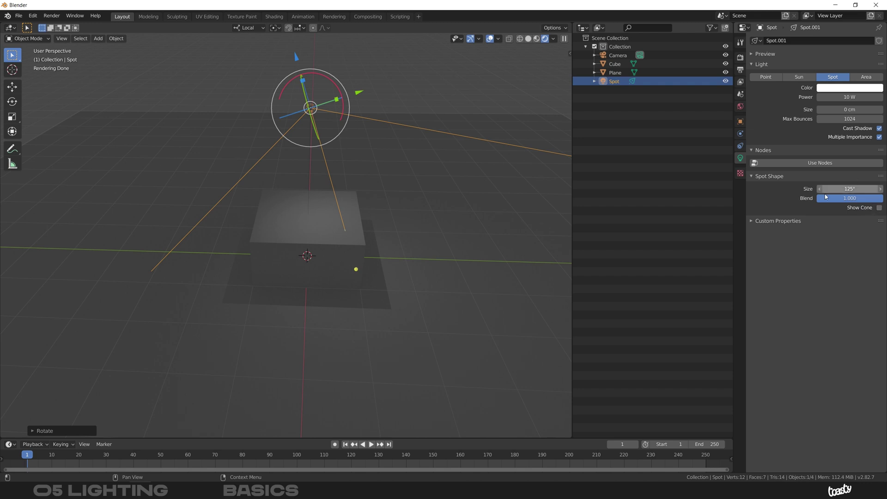
Display the Spot light's cone in the viewport and turn it off again
{"action": "left_click", "coordinate": [879, 208]}
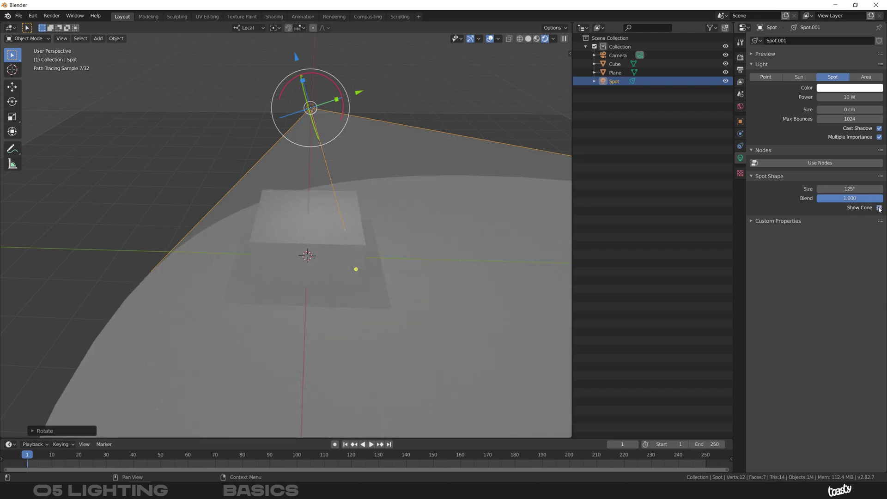
{"action": "middle_click_drag", "start_coordinate": [348, 211], "coordinate": [318, 256], "text": "ctrl"}
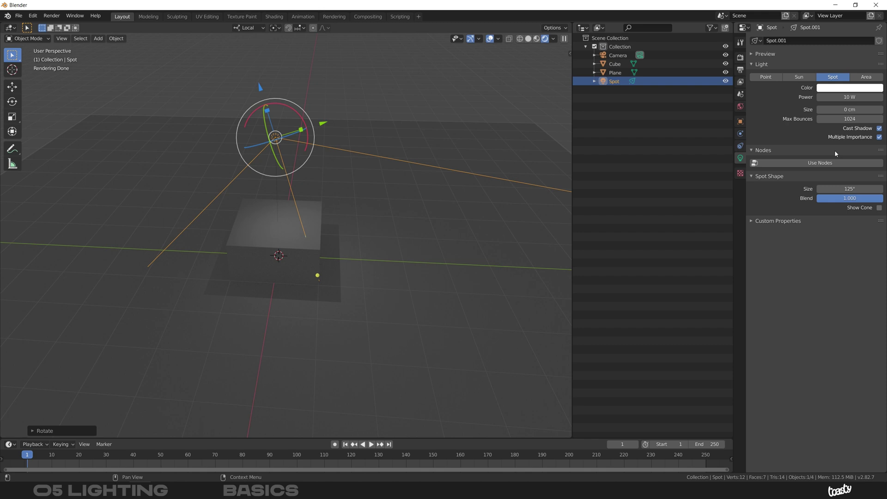
Set the Spot light's source size to 65 cm and its power to 47 W
{"action": "mouse_move", "coordinate": [845, 109]}
{"action": "left_mouse_down"}
{"action": "mouse_move", "coordinate": [861, 111]}
{"action": "mouse_move", "coordinate": [841, 108]}
{"action": "left_mouse_up"}
{"action": "mouse_move", "coordinate": [851, 110]}
{"action": "left_mouse_down"}
{"action": "mouse_move", "coordinate": [836, 110]}
{"action": "mouse_move", "coordinate": [872, 110]}
{"action": "mouse_move", "coordinate": [847, 112]}
{"action": "mouse_move", "coordinate": [848, 98]}
{"action": "mouse_move", "coordinate": [885, 101]}
{"action": "mouse_move", "coordinate": [847, 98]}
{"action": "left_mouse_up"}
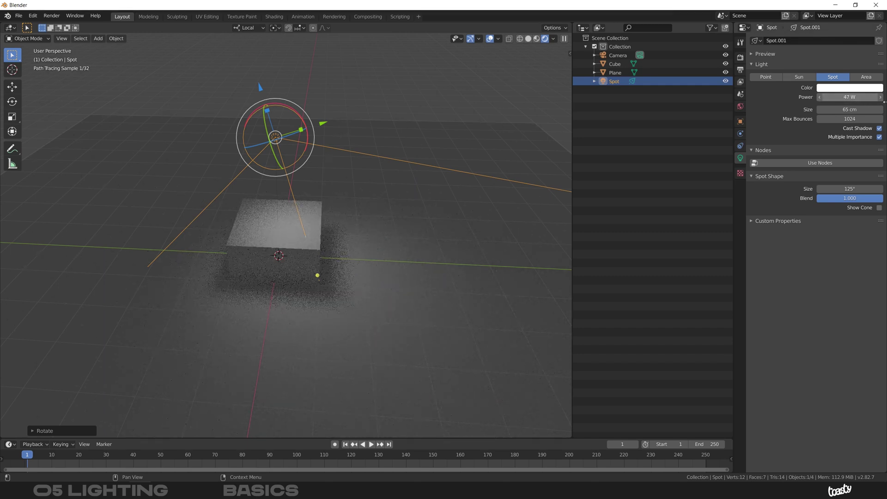
Delete the Spot light and add an Area light to the scene
{"action": "key", "text": "Delete"}
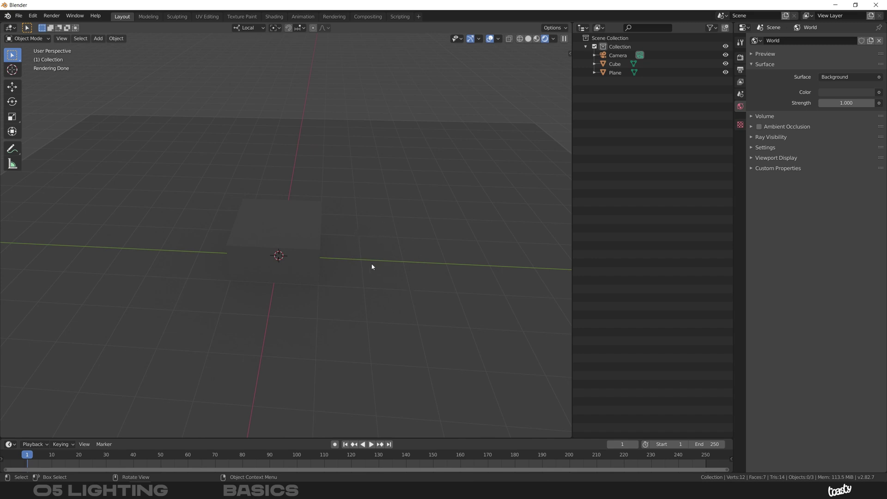
{"action": "key", "text": "shift+a"}
{"action": "mouse_move", "coordinate": [402, 234]}
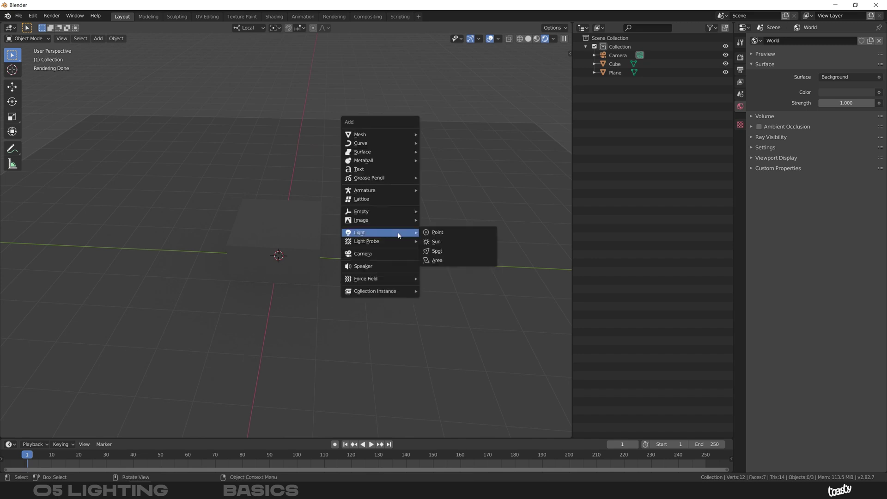
{"action": "left_click", "coordinate": [461, 262]}
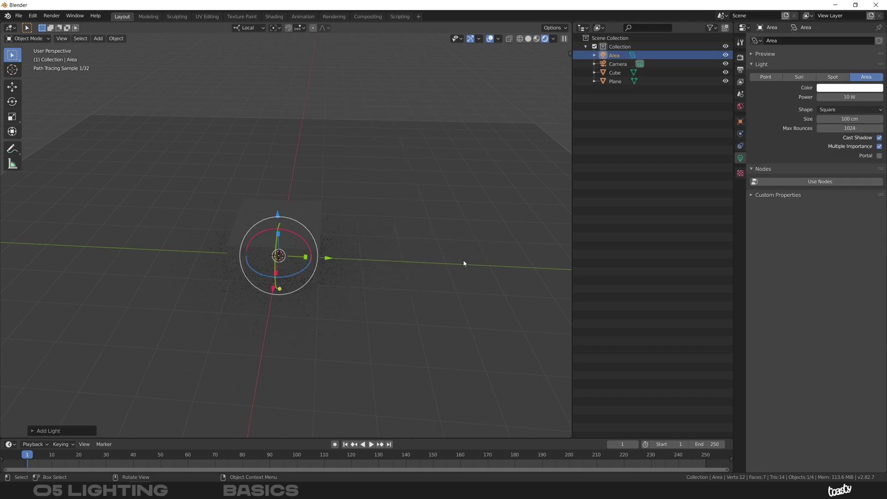
Raise the Area light about 240 cm along its local Z axis so it sits above the cube
{"action": "key", "text": "g"}
{"action": "key", "text": "z"}
{"action": "key", "text": "z"}
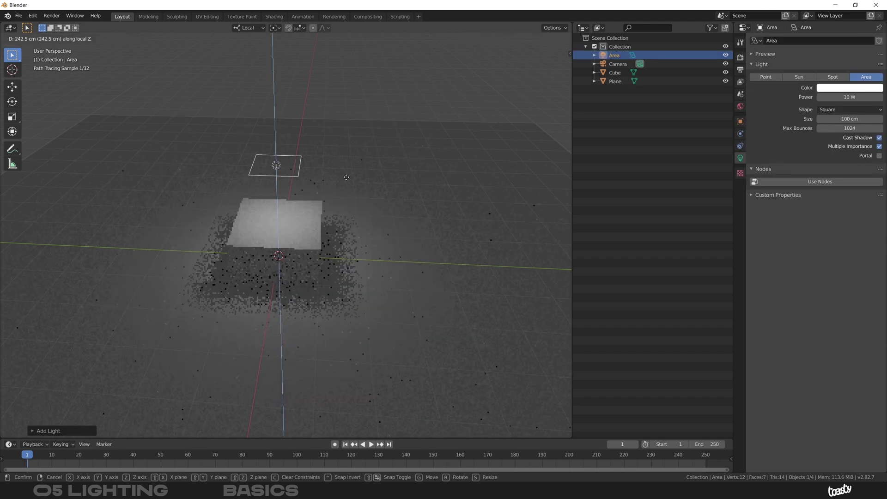
{"action": "left_click", "coordinate": [347, 179]}
{"action": "middle_click_drag", "start_coordinate": [283, 233], "coordinate": [347, 245]}
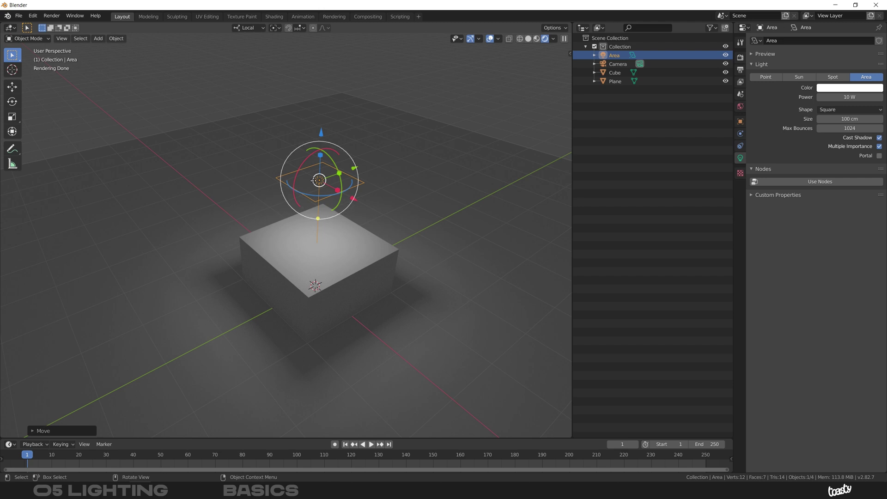
{"action": "middle_click_drag", "start_coordinate": [344, 237], "coordinate": [295, 147]}
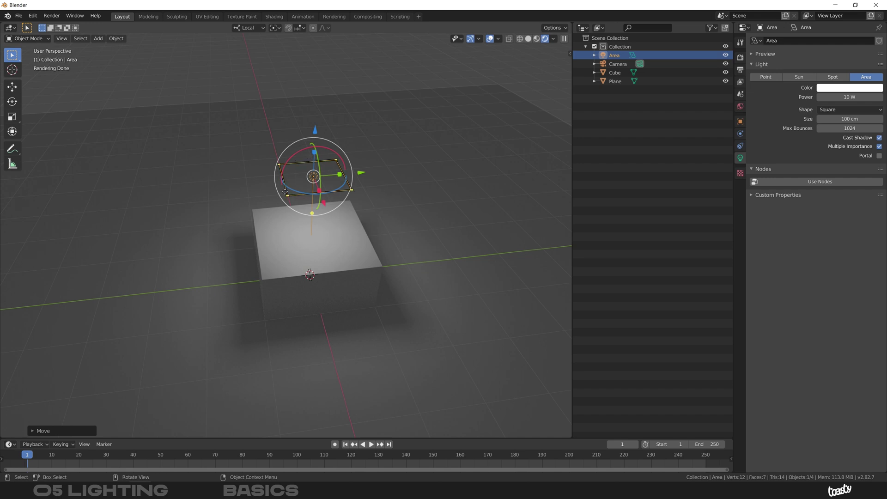
Scale the Area light up until it extends beyond the cube, and make it a Rectangle with a Y size of 3 cm
{"action": "key", "text": "s"}
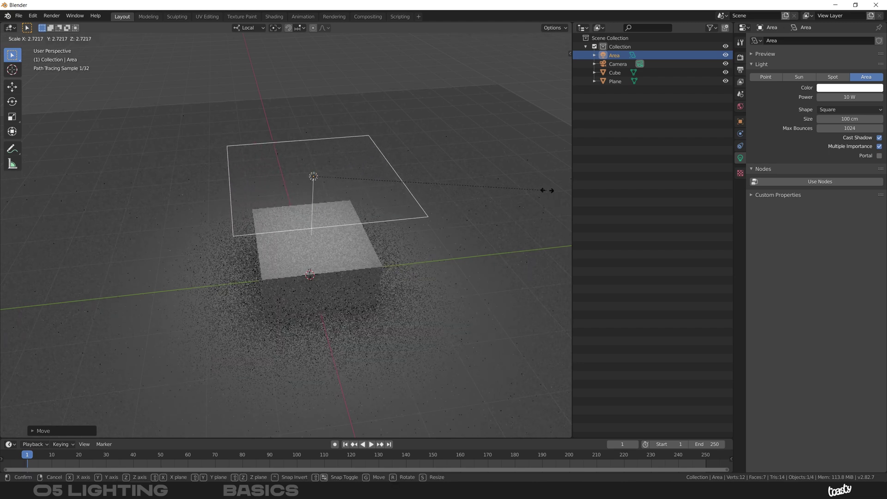
{"action": "left_click", "coordinate": [617, 176]}
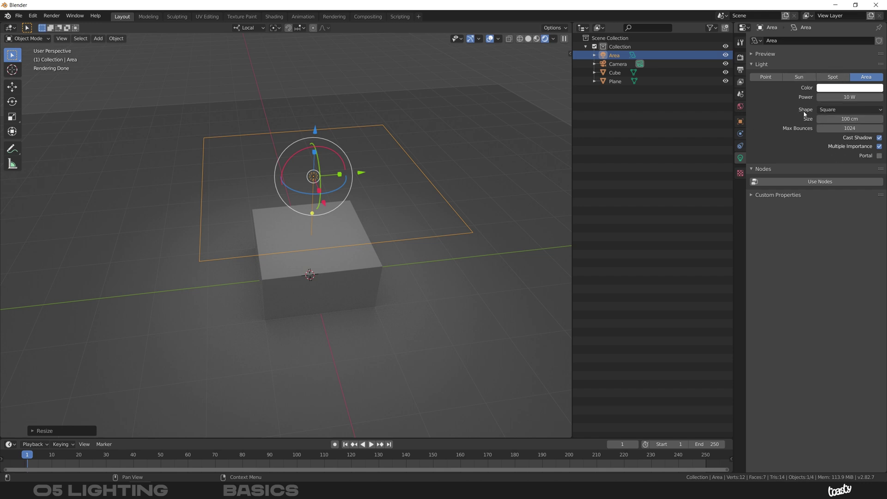
{"action": "left_click", "coordinate": [842, 111]}
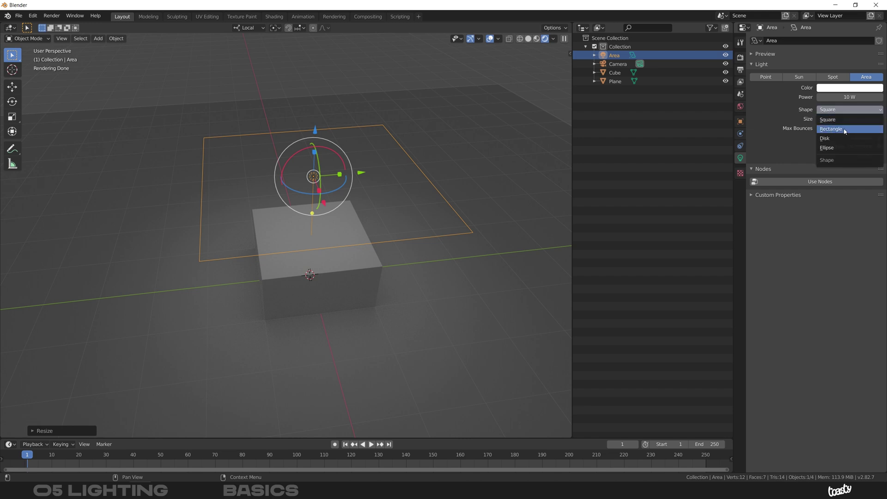
{"action": "left_click", "coordinate": [845, 131]}
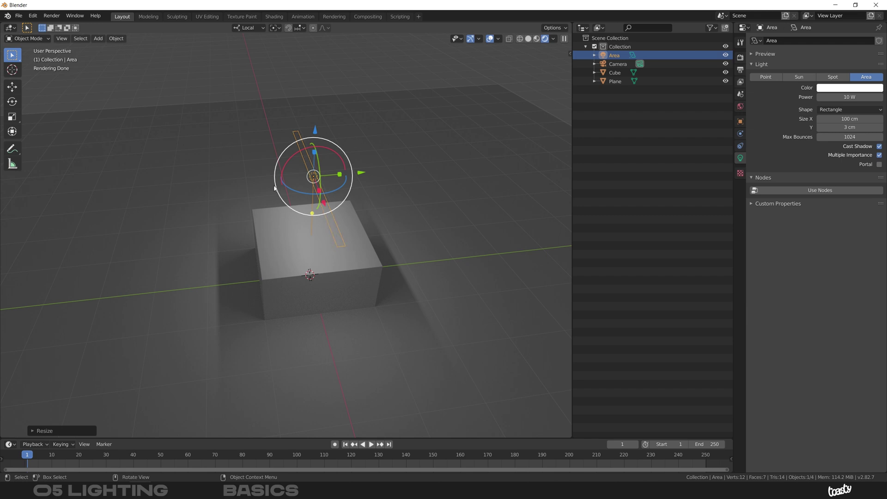
Change the Area light's shape to Disk and set its size to 12 cm
{"action": "left_click", "coordinate": [850, 110]}
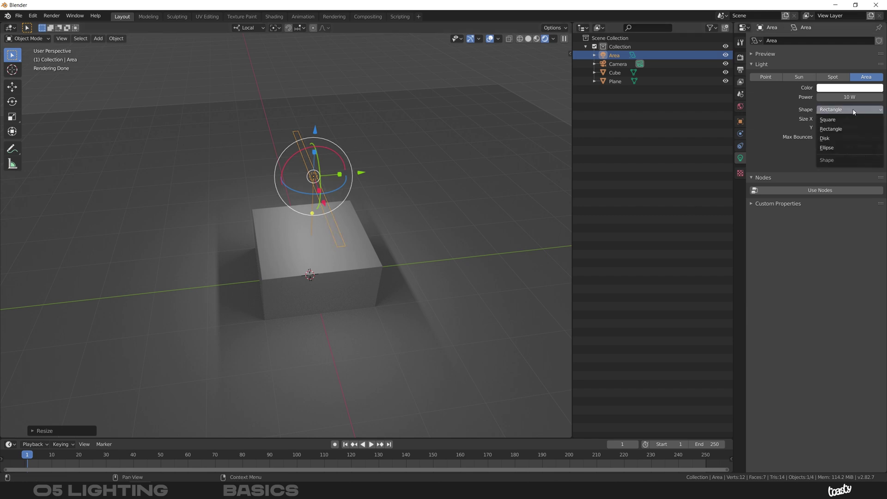
{"action": "left_click", "coordinate": [853, 138]}
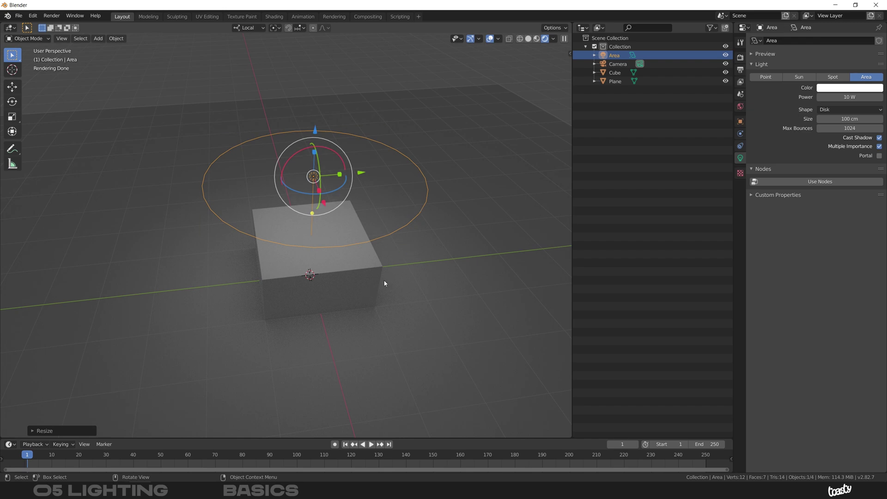
{"action": "left_click_drag", "start_coordinate": [849, 119], "coordinate": [815, 121]}
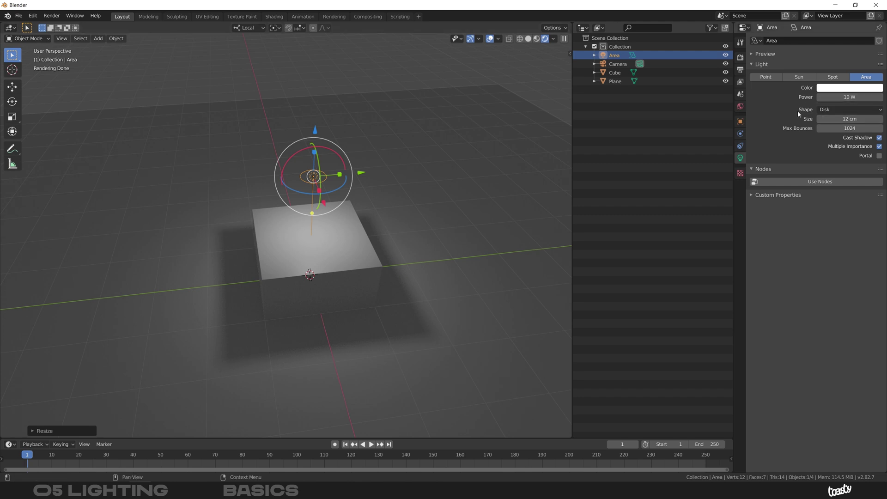
Make the Area light a Square with a size of 115 cm and toggle its Portal option
{"action": "left_click_drag", "start_coordinate": [841, 119], "coordinate": [860, 119]}
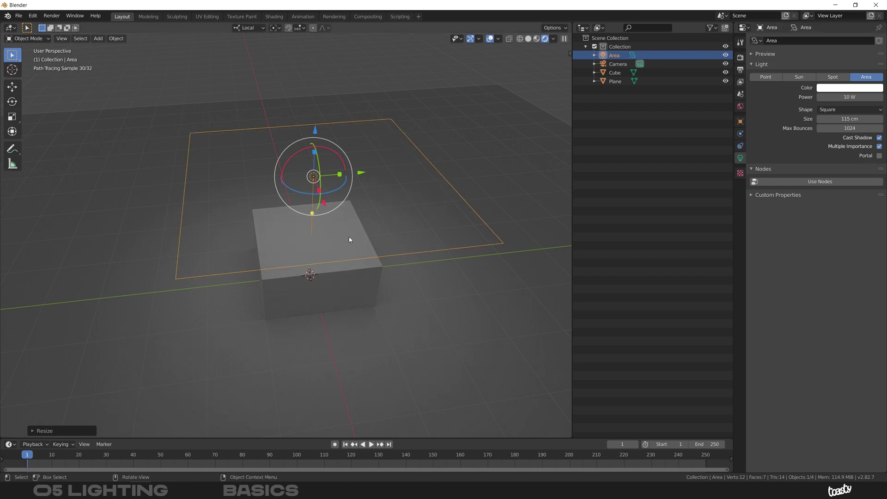
{"action": "middle_click_drag", "start_coordinate": [350, 239], "coordinate": [323, 239]}
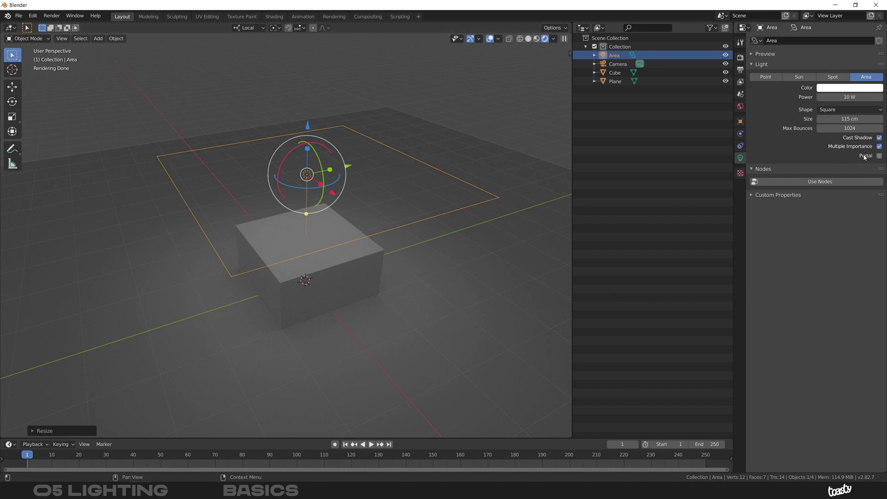
{"action": "left_click", "coordinate": [879, 156]}
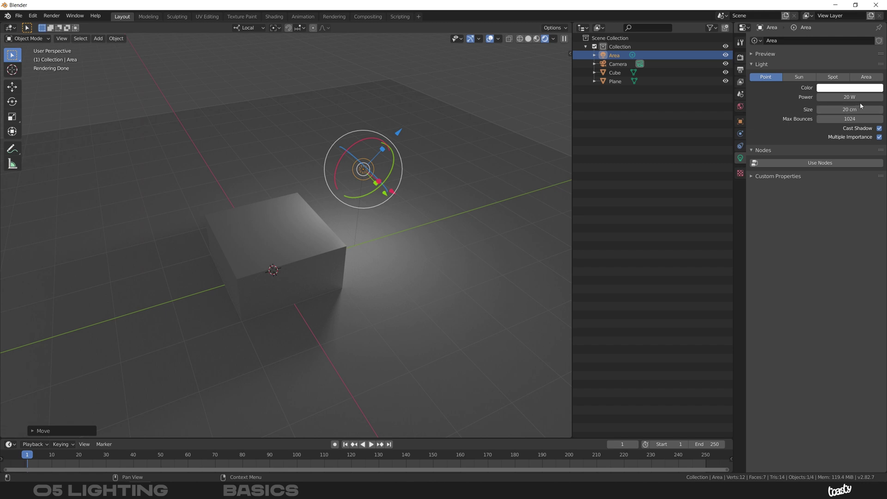
Switch the existing light's type from Point through Sun and Spot to Area
{"action": "left_click", "coordinate": [799, 77]}
{"action": "left_click", "coordinate": [833, 77]}
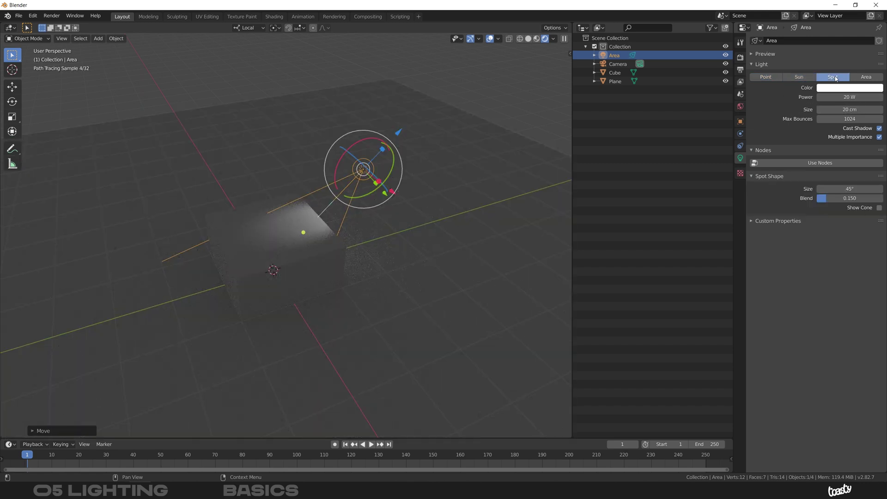
{"action": "left_click", "coordinate": [863, 78]}
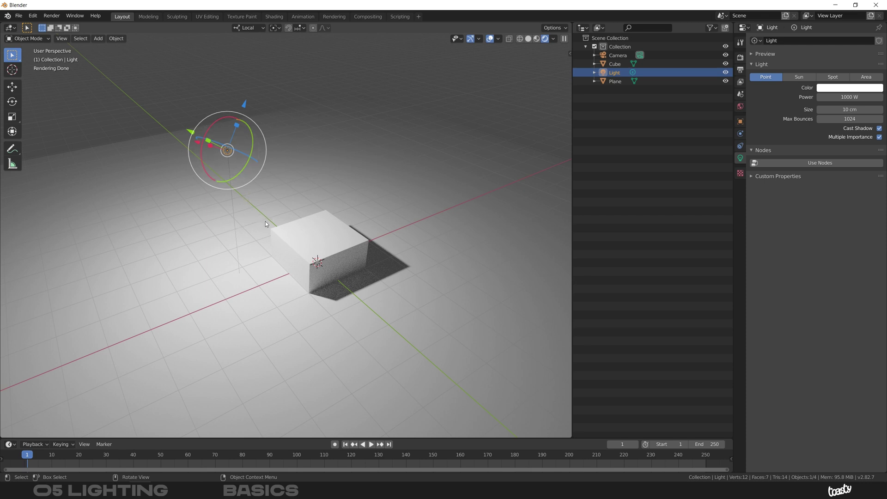
Set the Point light's power to 10 W
{"action": "left_click", "coordinate": [853, 97]}
{"action": "type", "text": "10"}
{"action": "key", "text": "Return"}
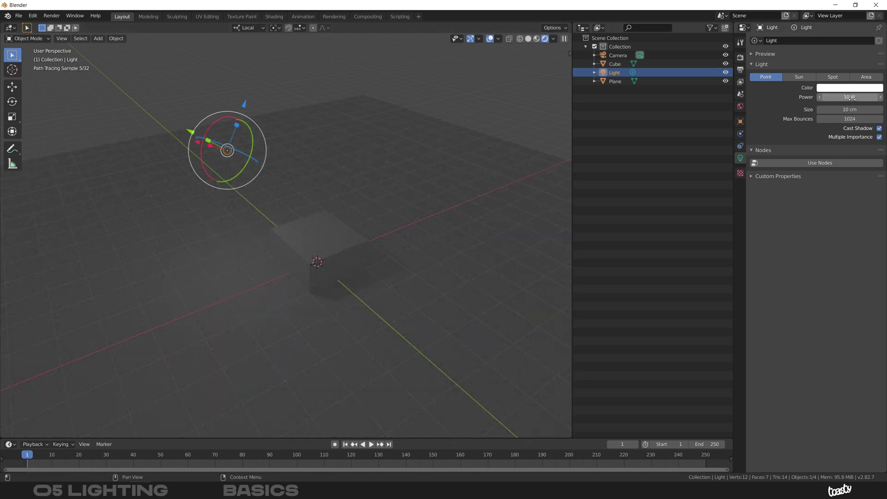
Move the Point light close to the cube's upper side edge, at about X -123, Y -11, Z 105 cm
{"action": "middle_click_drag", "start_coordinate": [297, 223], "coordinate": [236, 157]}
{"action": "middle_click_drag", "start_coordinate": [281, 242], "coordinate": [285, 285]}
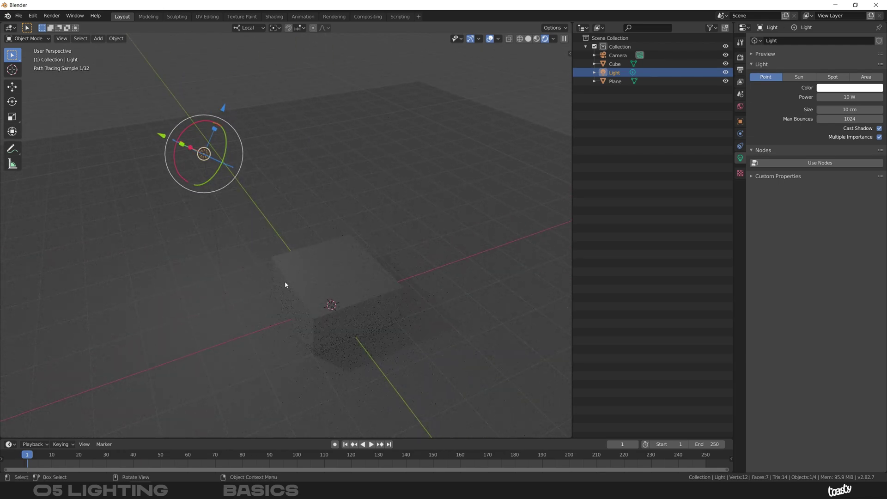
{"action": "middle_click_drag", "start_coordinate": [279, 198], "coordinate": [279, 263]}
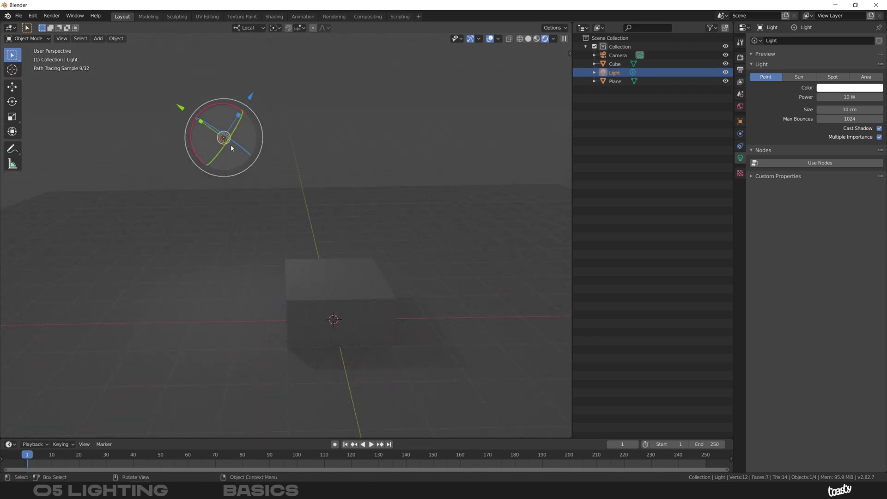
{"action": "key", "text": "g"}
{"action": "left_click", "coordinate": [281, 286]}
Select the cube and display its transform values to check its dimensions
{"action": "middle_click_drag", "start_coordinate": [283, 295], "coordinate": [323, 252], "text": "ctrl"}
{"action": "left_click", "coordinate": [353, 248]}
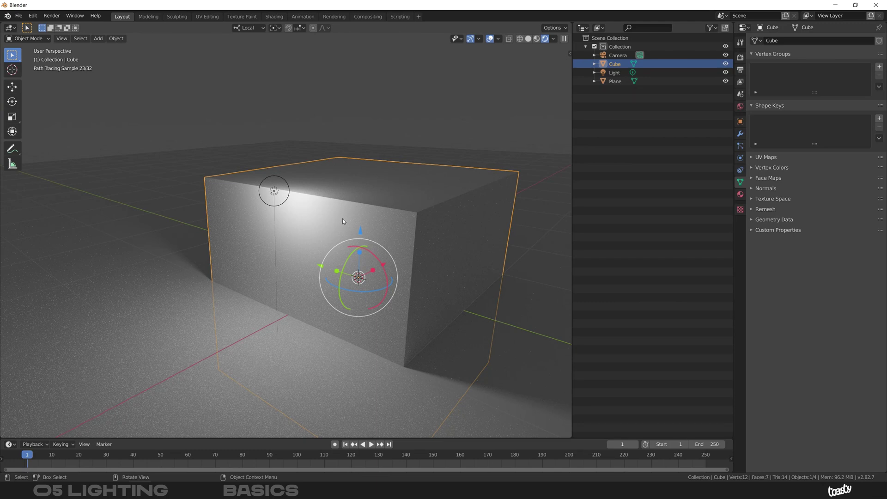
{"action": "key", "text": "n"}
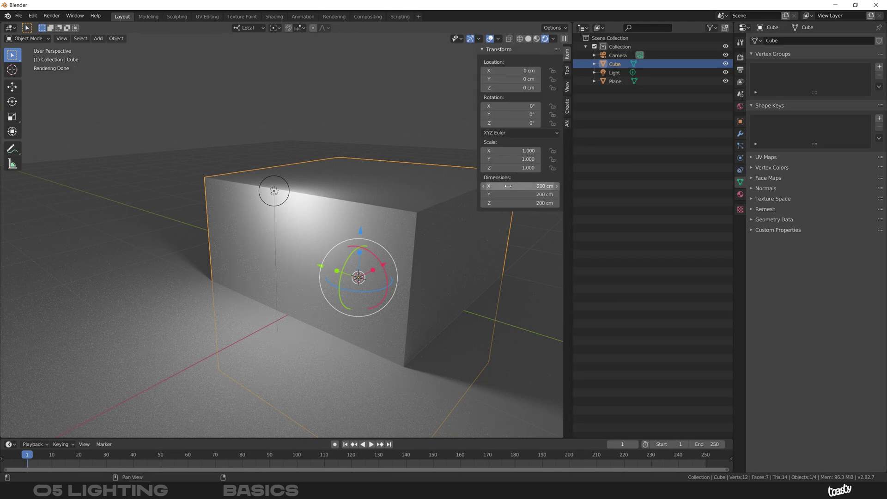
Lower the Point light along the Z axis to about 74 cm, beside the cube's side face
{"action": "left_click", "coordinate": [274, 194]}
{"action": "middle_click_drag", "start_coordinate": [307, 217], "coordinate": [284, 216]}
{"action": "key", "text": "g"}
{"action": "key", "text": "z"}
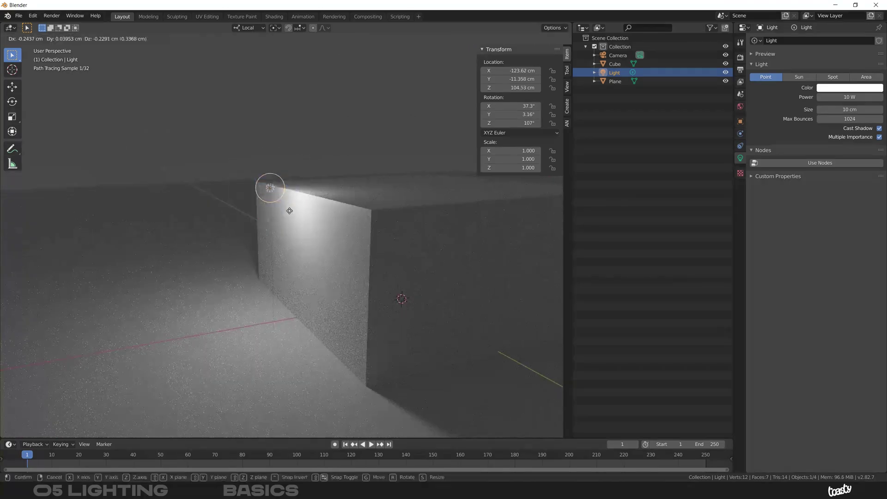
{"action": "left_click", "coordinate": [294, 255]}
{"action": "middle_click_drag", "start_coordinate": [295, 255], "coordinate": [324, 233]}
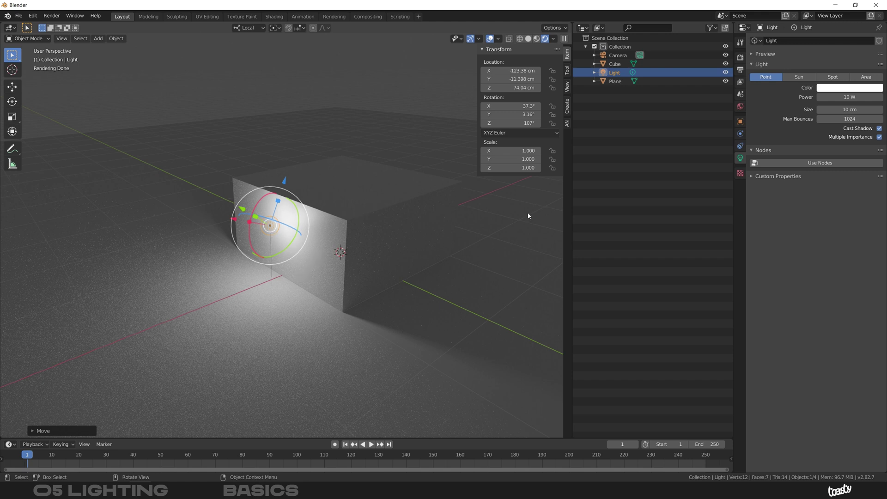
Set the Point light's size to 4 cm and view its glow on the cube's side face up close
{"action": "left_click", "coordinate": [846, 110]}
{"action": "type", "text": "4"}
{"action": "key", "text": "Return"}
{"action": "scroll", "coordinate": [265, 244], "scroll_direction": "up", "scroll_amount": 1}
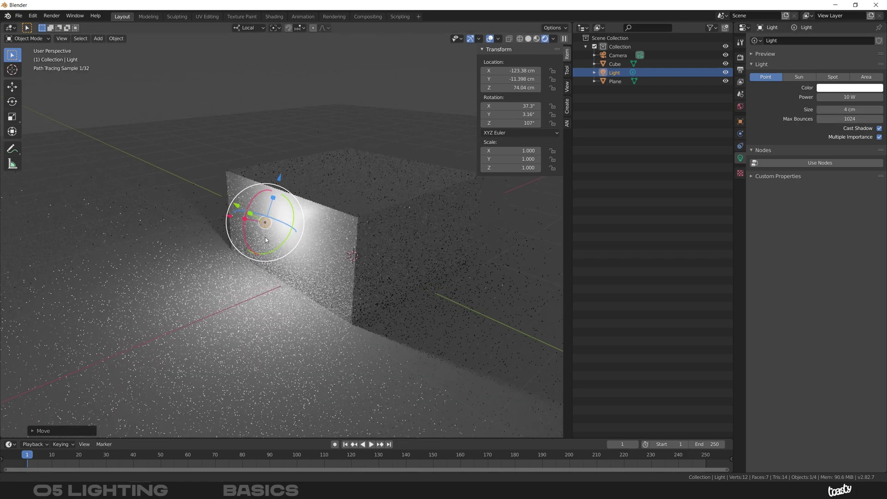
{"action": "scroll", "coordinate": [266, 244], "scroll_direction": "up", "scroll_amount": 2}
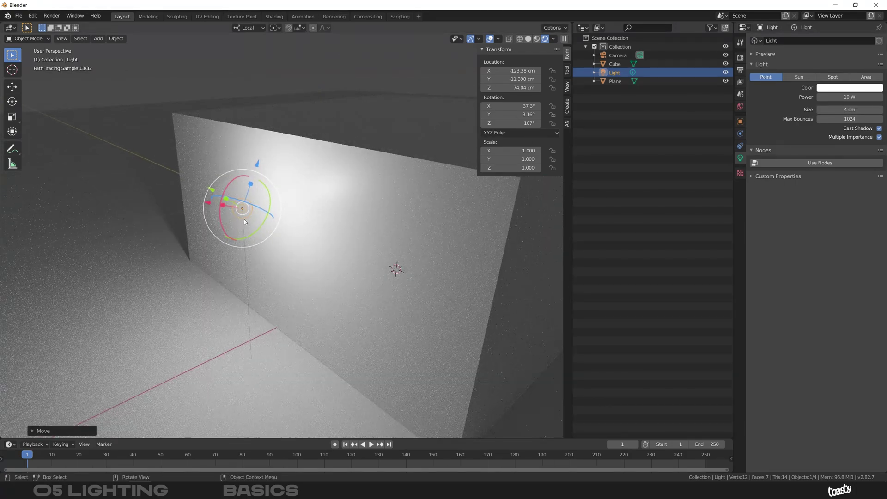